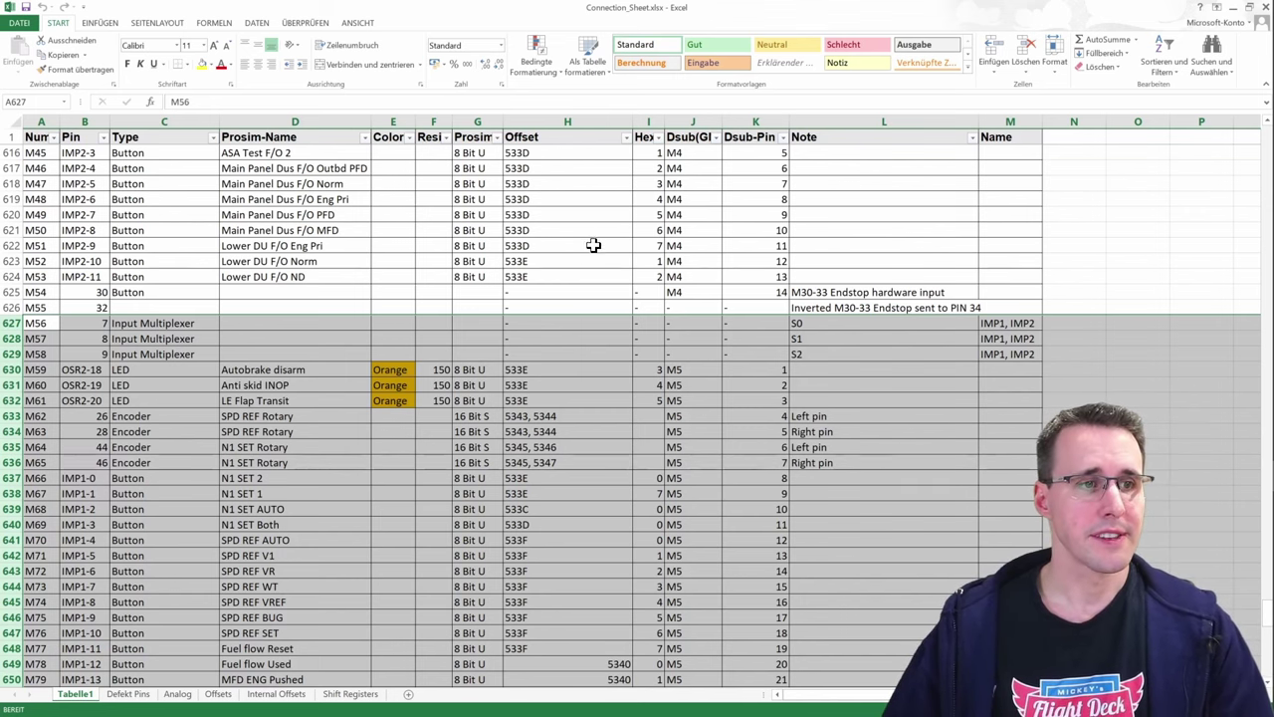
- Scroll through the M56–M106 center-panel wiring rows in Excel and select cell D628
scroll(453, 307, down, 1)
scroll(452, 308, down, 2)
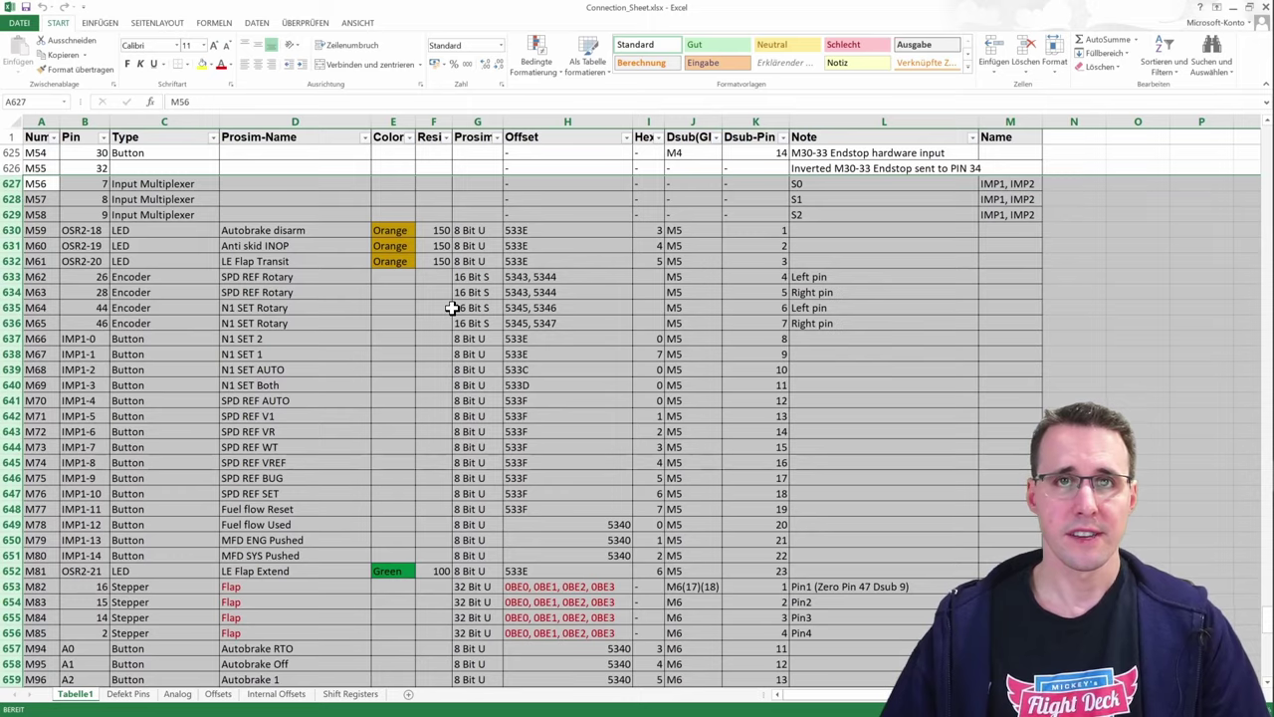
scroll(452, 308, down, 5)
scroll(452, 308, up, 5)
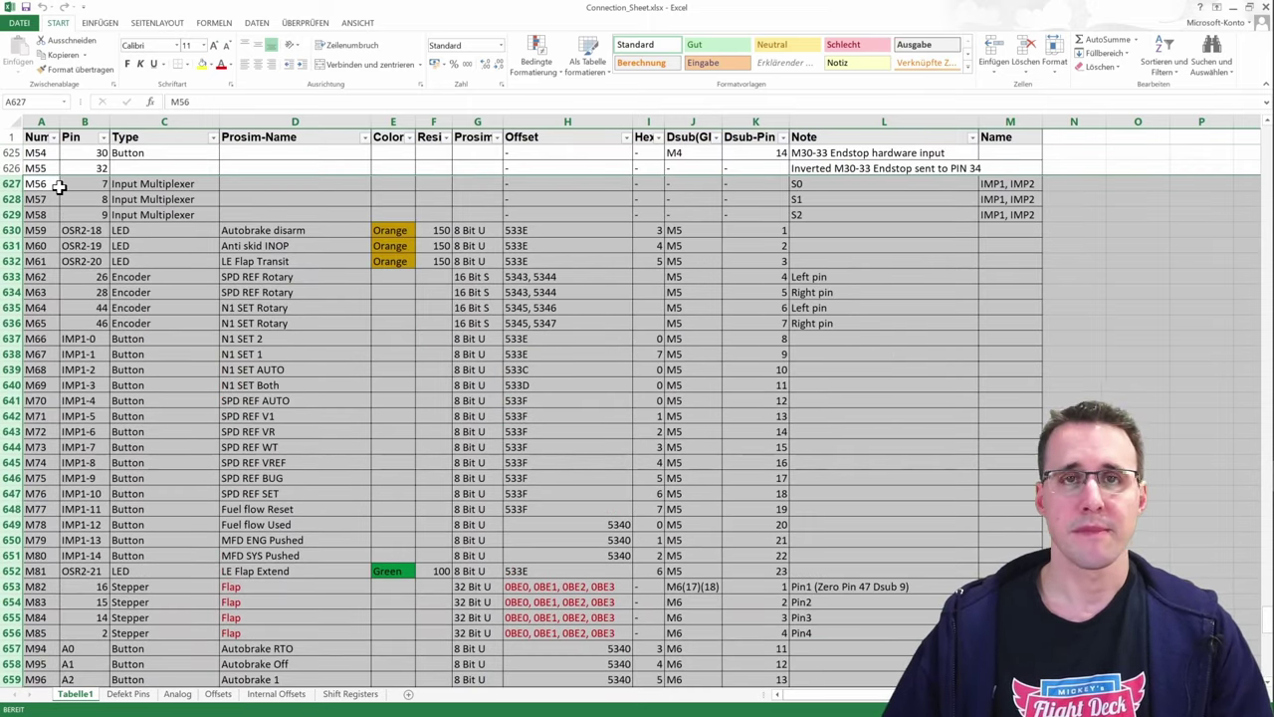
scroll(124, 239, down, 5)
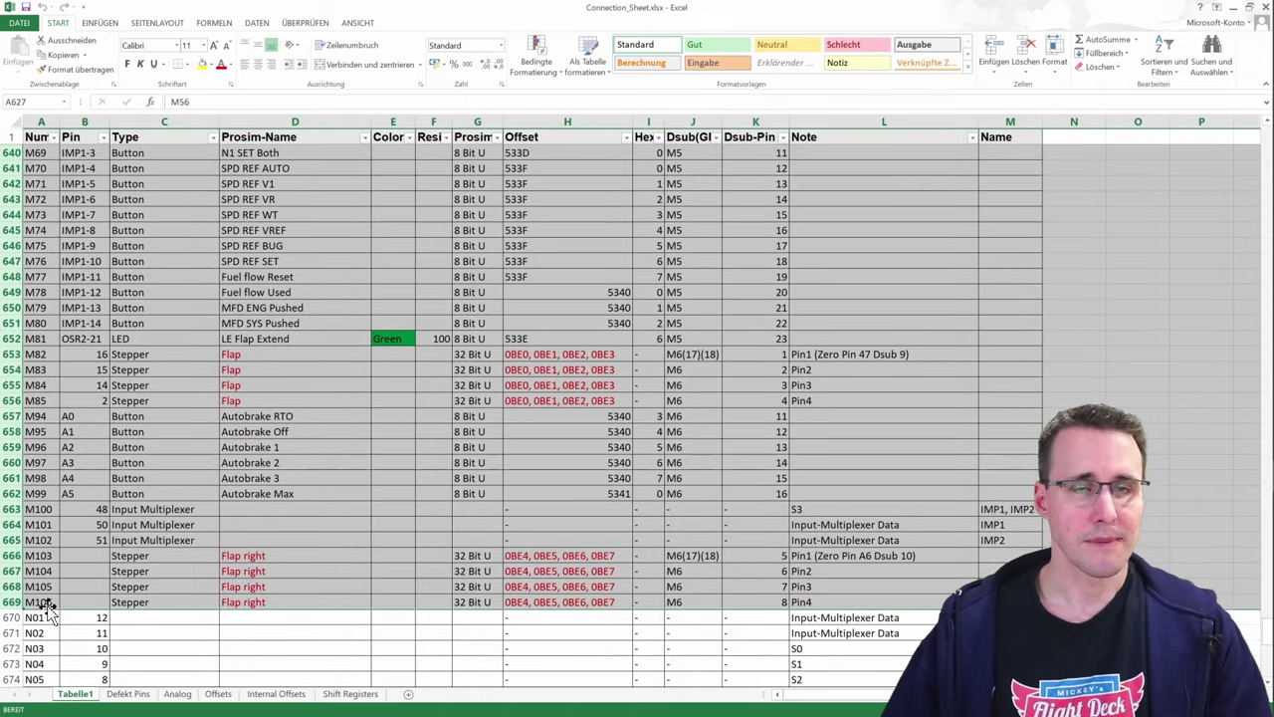
scroll(314, 472, up, 1)
scroll(314, 472, up, 4)
click(259, 199)
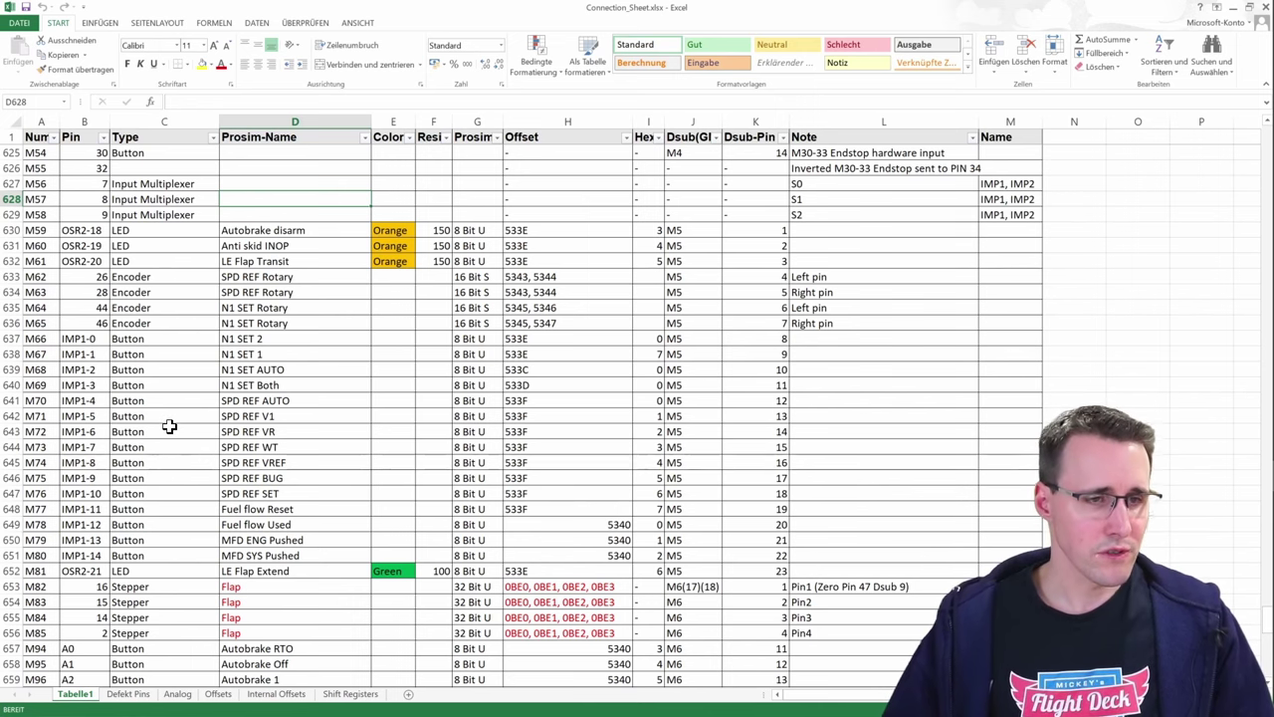
scroll(170, 426, down, 3)
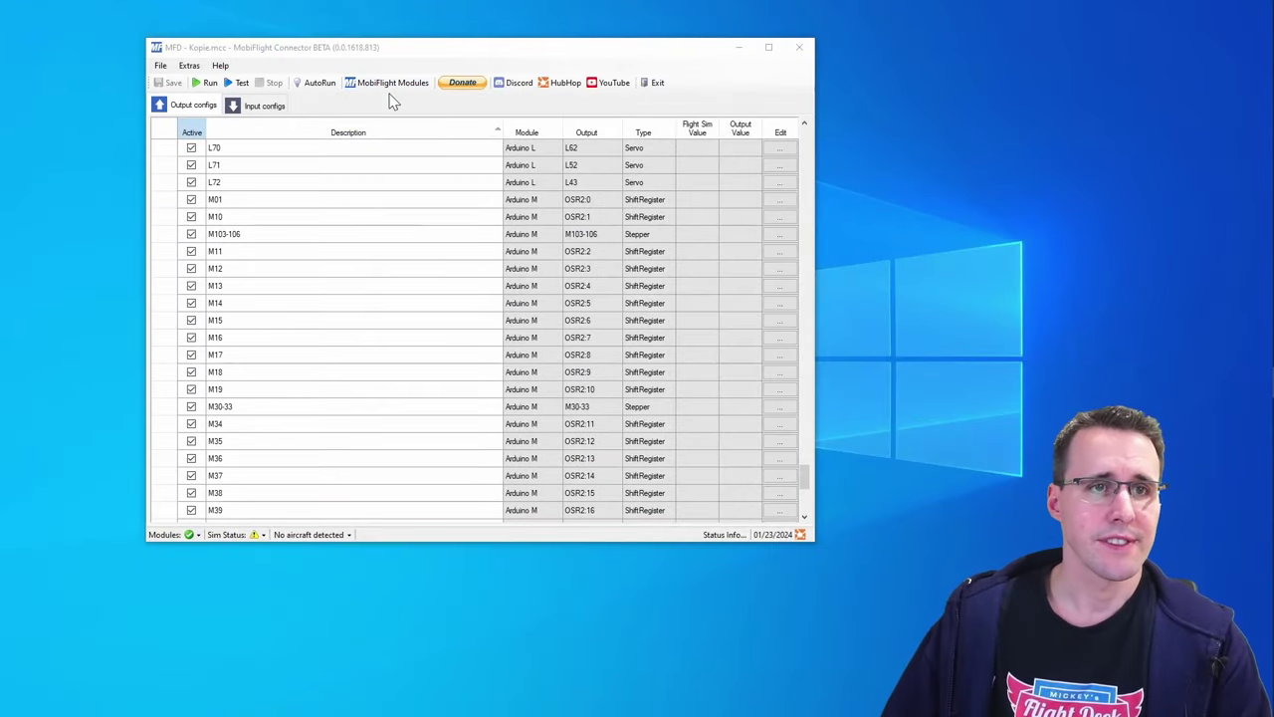
- In Arduino M's module settings, inspect flap stepper M82-85 and multiplexer IMP1 (S0–S3 7, 8, 9, 48; data 50)
click(387, 87)
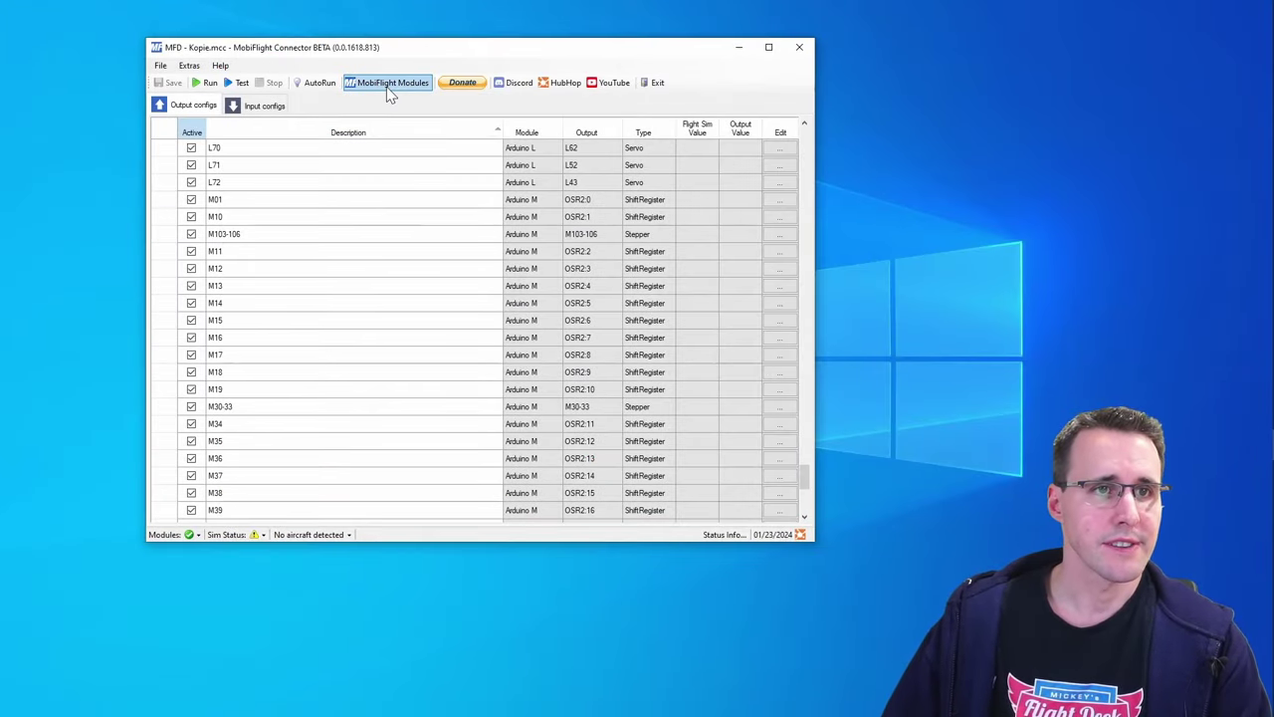
click(387, 85)
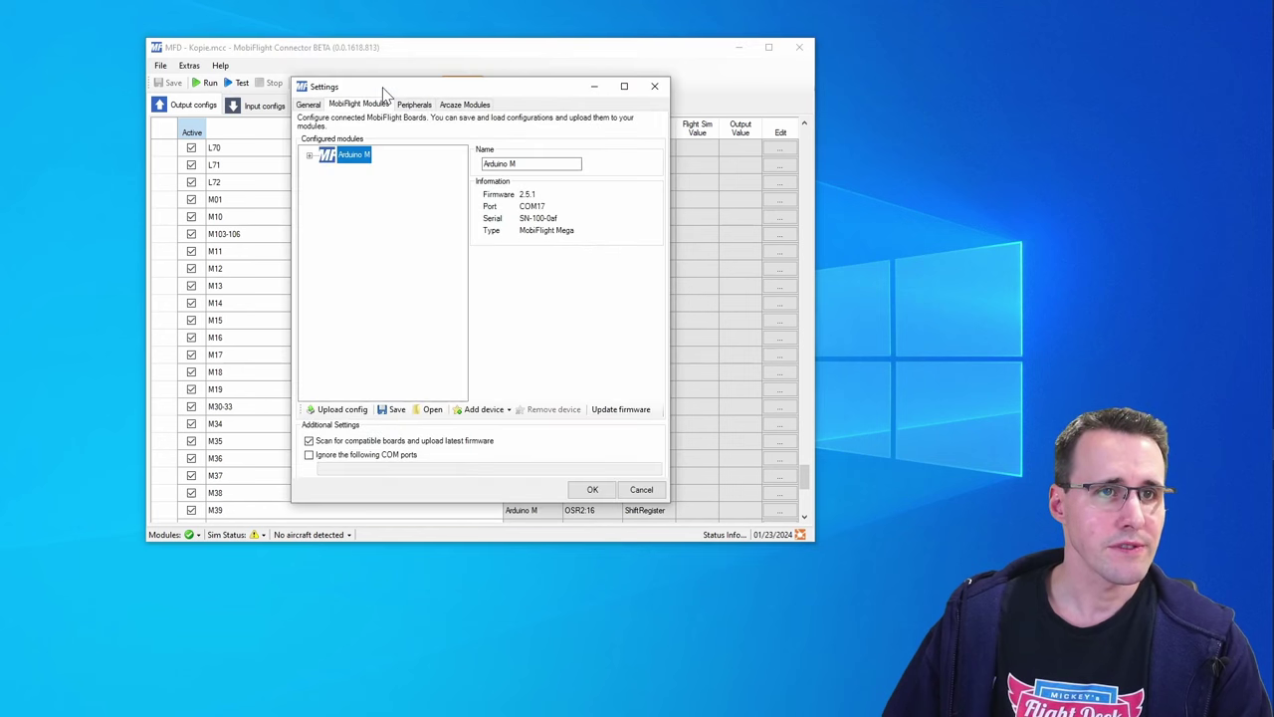
double_click(321, 158)
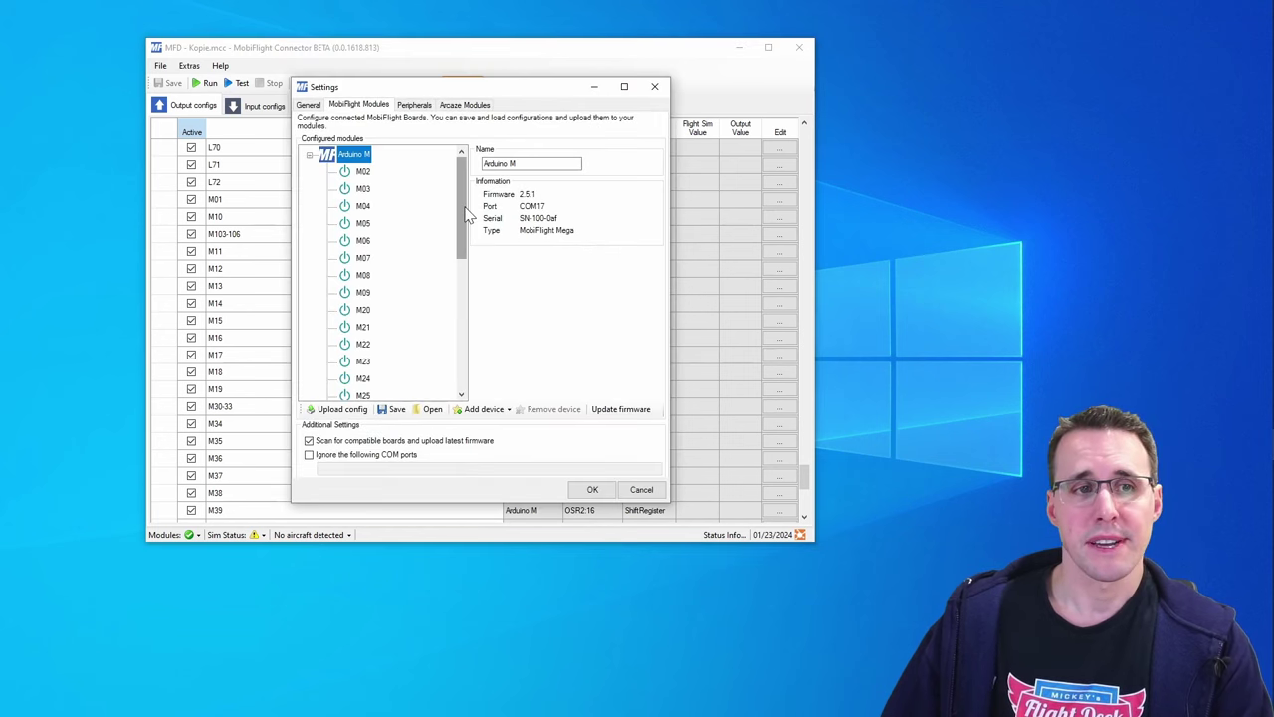
drag(464, 216, 464, 229)
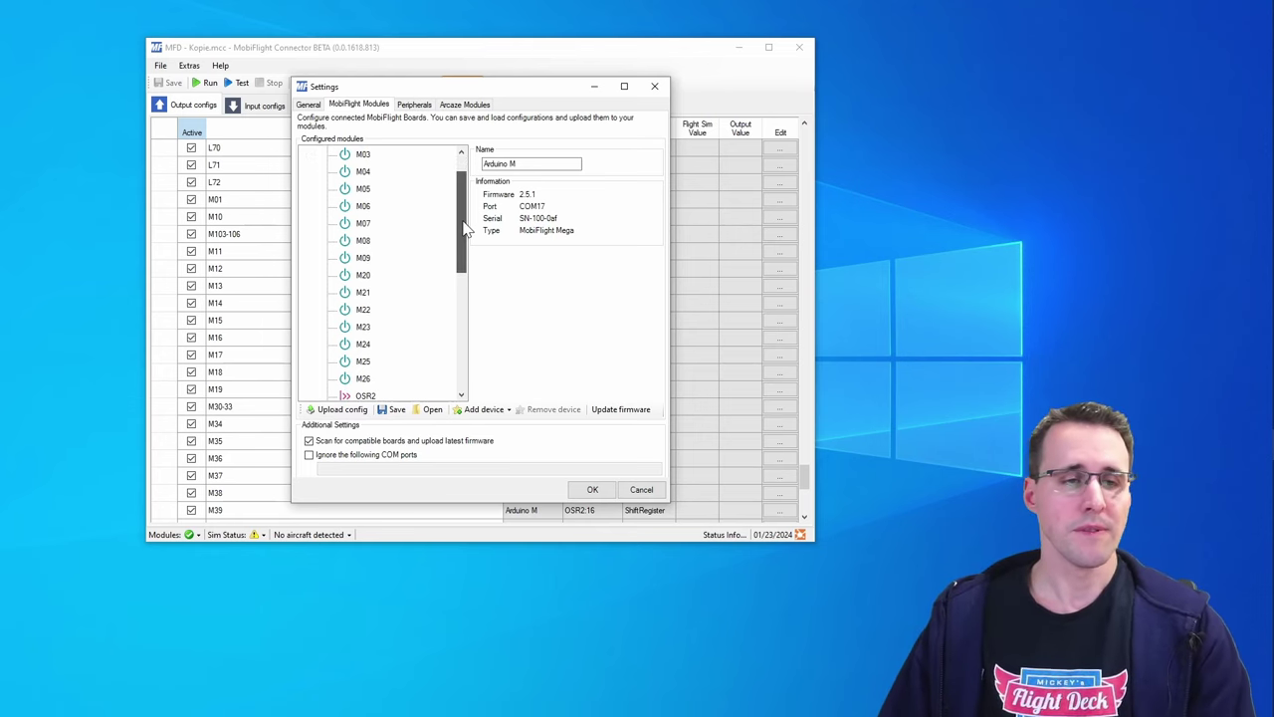
scroll(435, 261, down, 6)
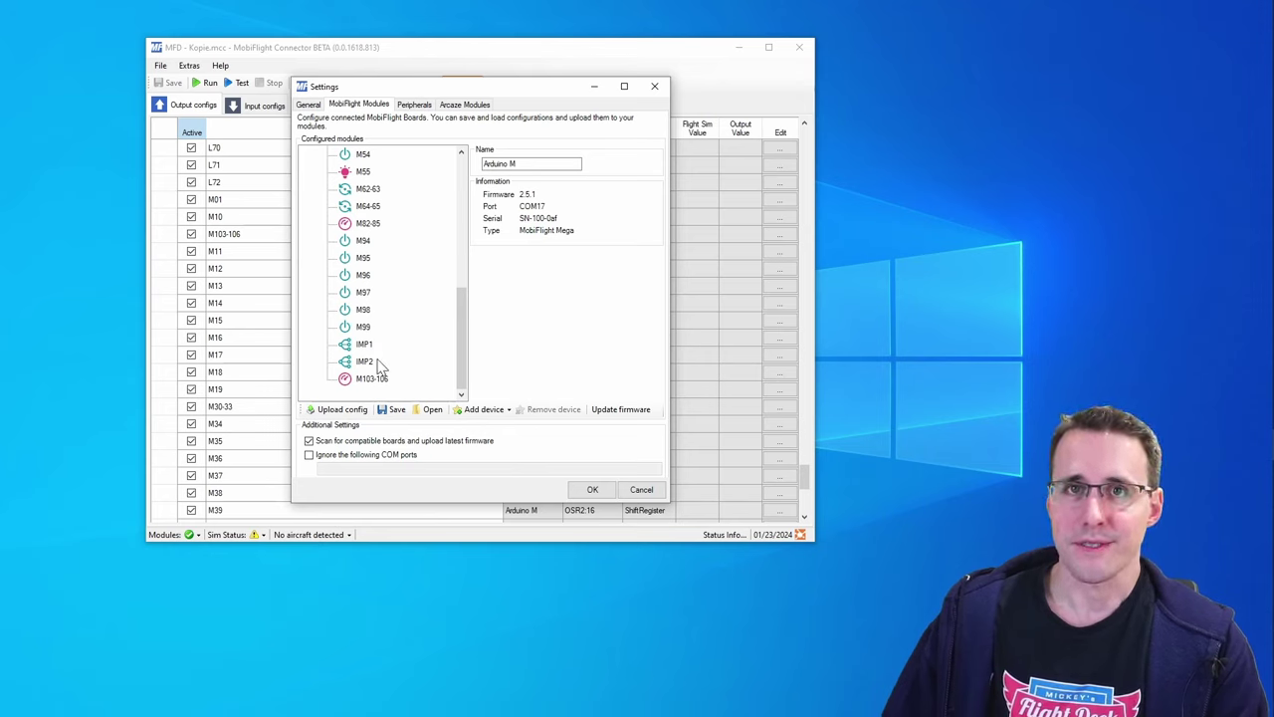
click(368, 223)
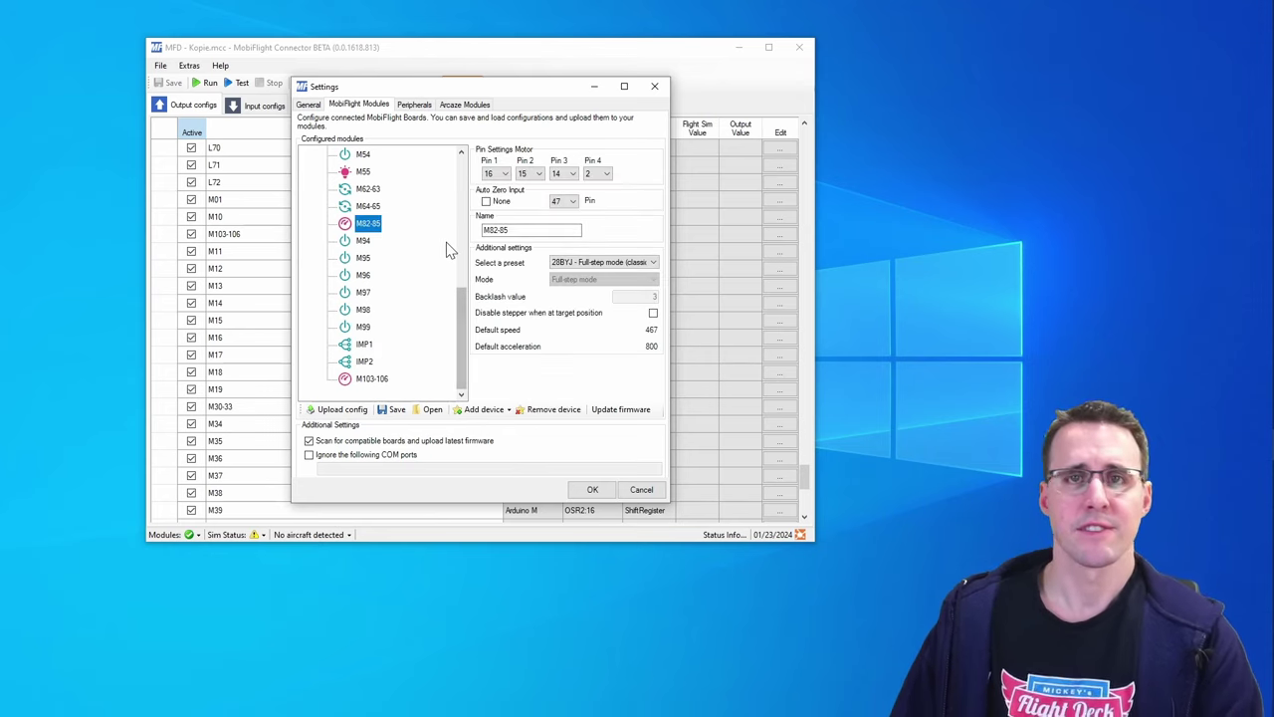
click(363, 345)
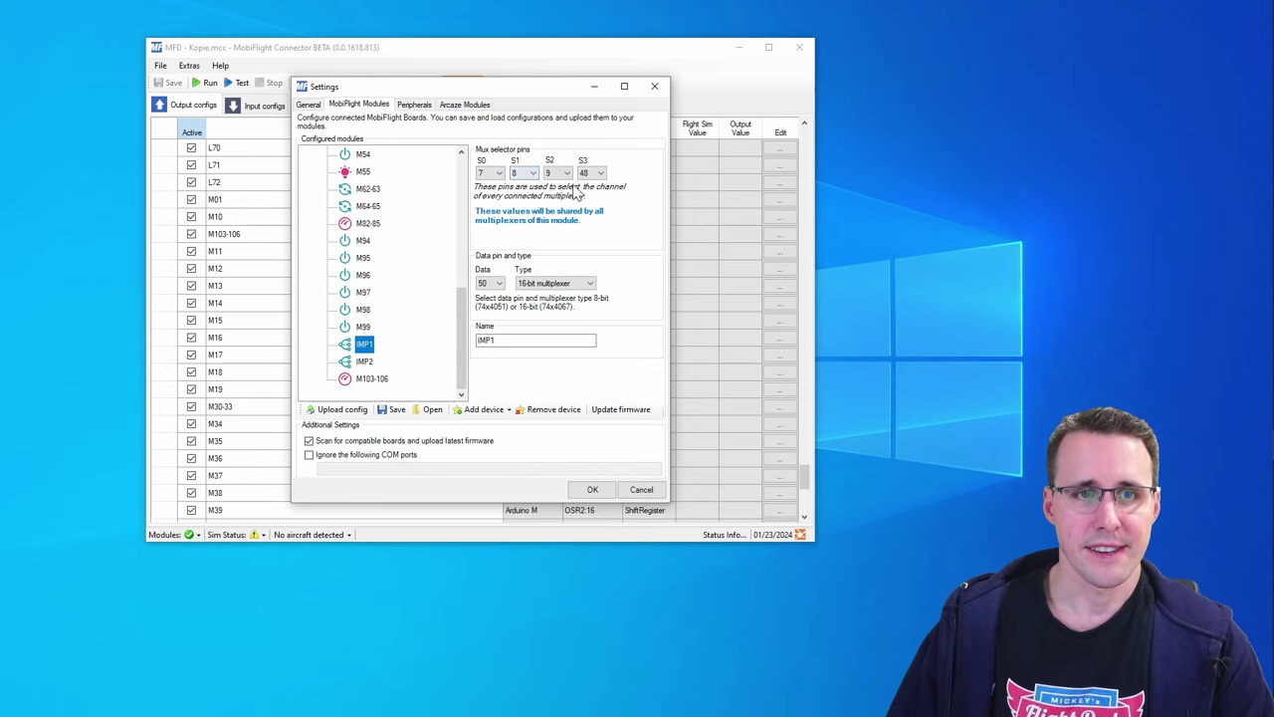
click(365, 362)
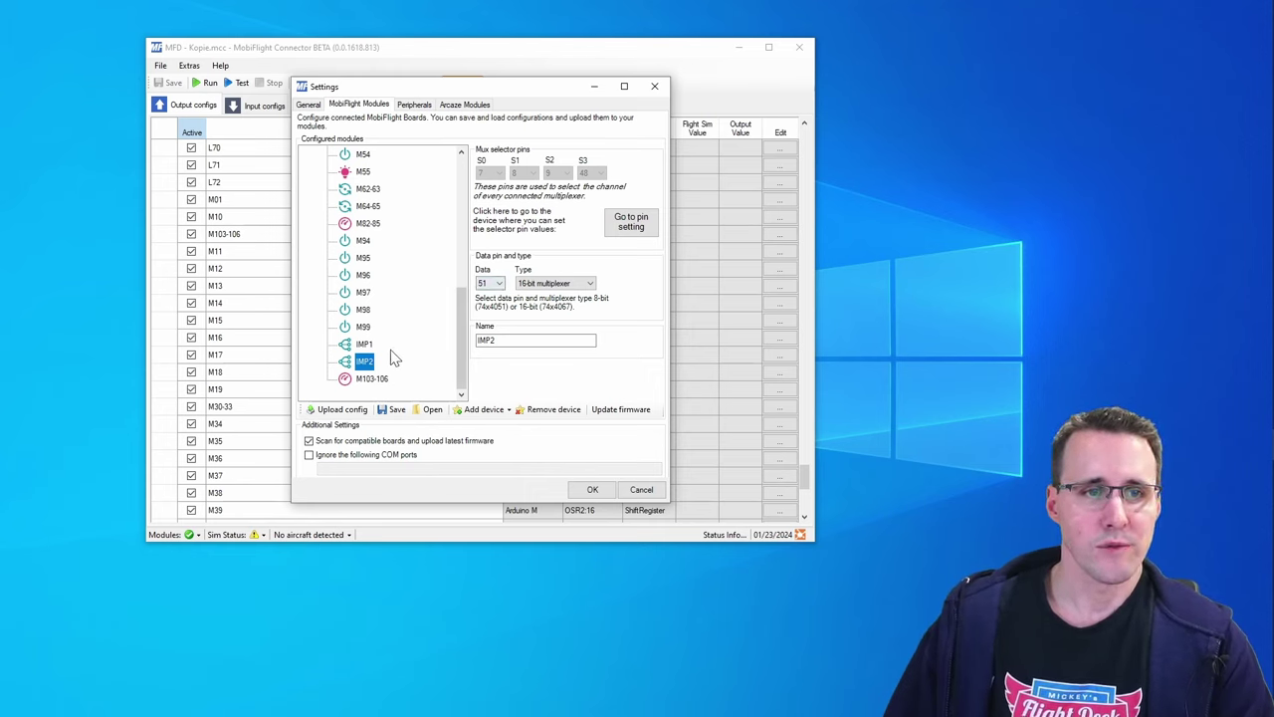
click(370, 346)
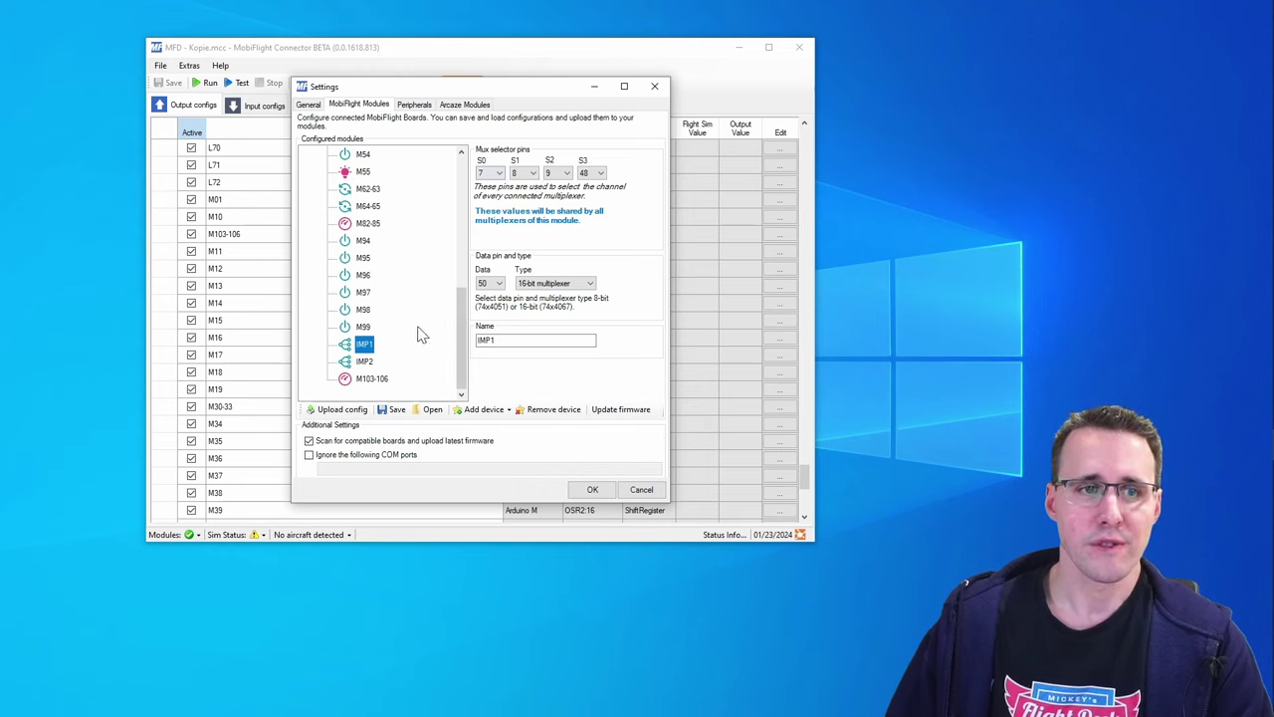
click(365, 361)
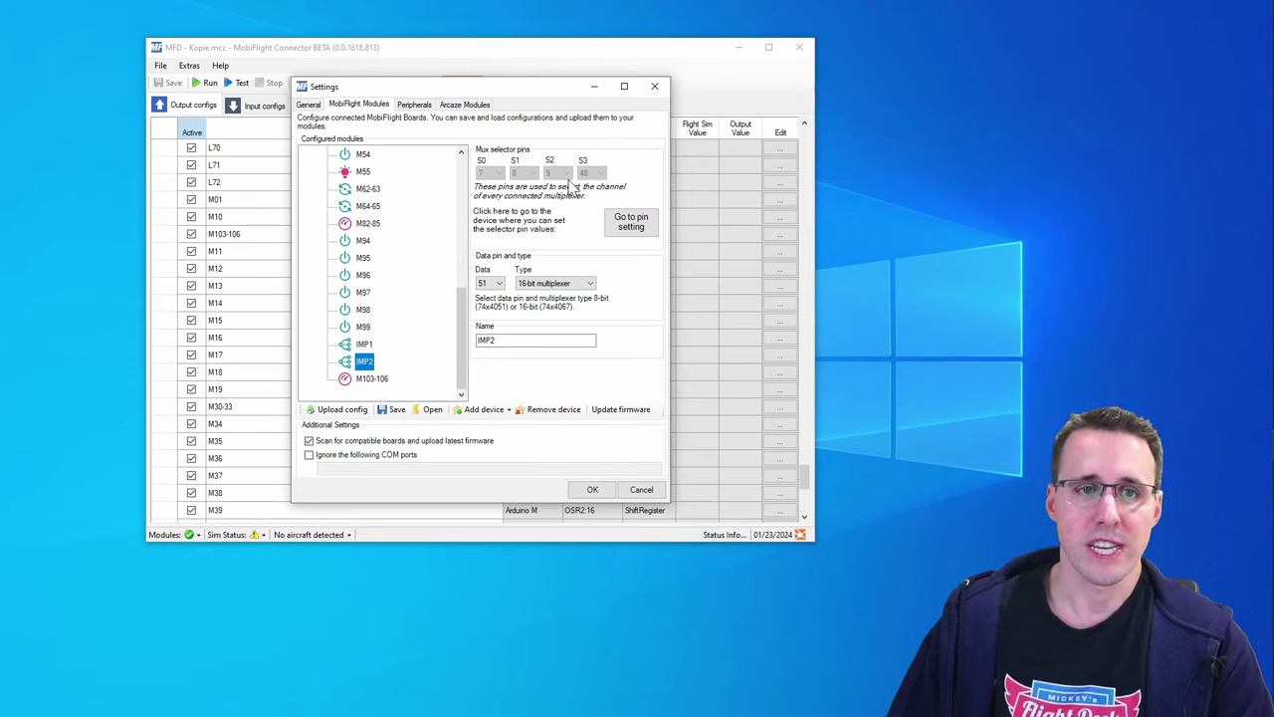
click(633, 227)
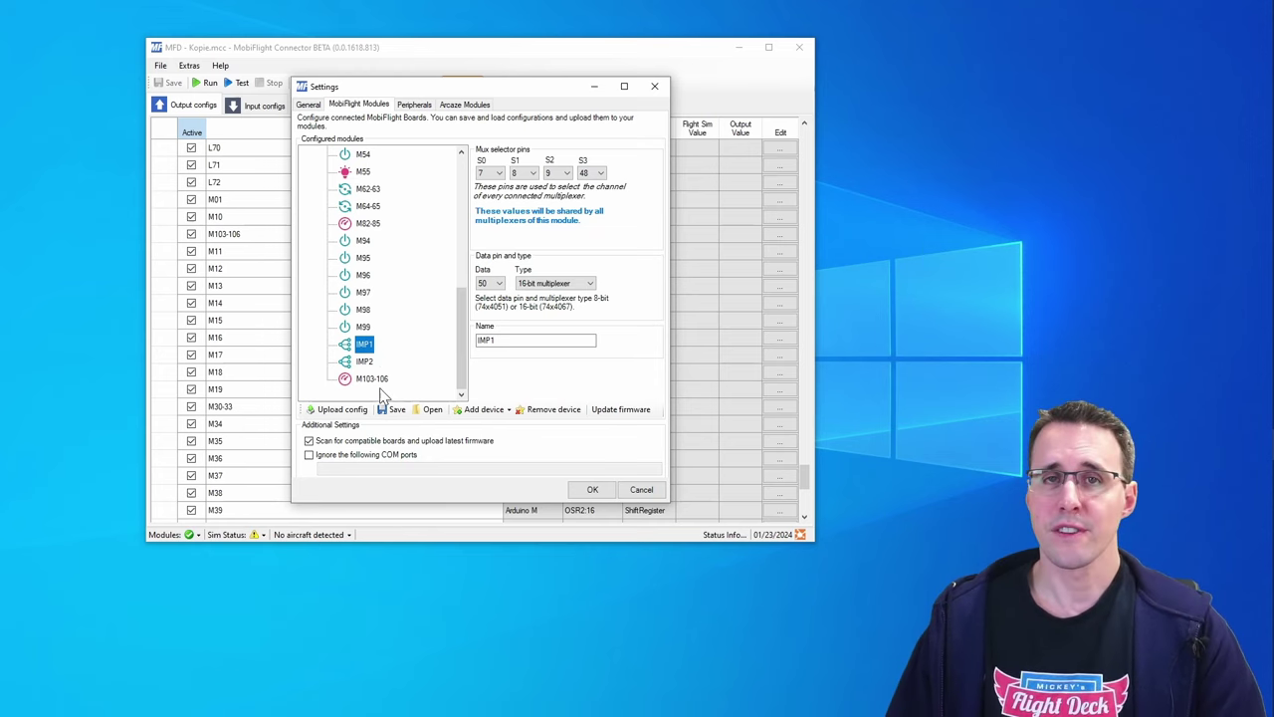
- Check the pin settings of the second flap stepper M103-106
click(375, 379)
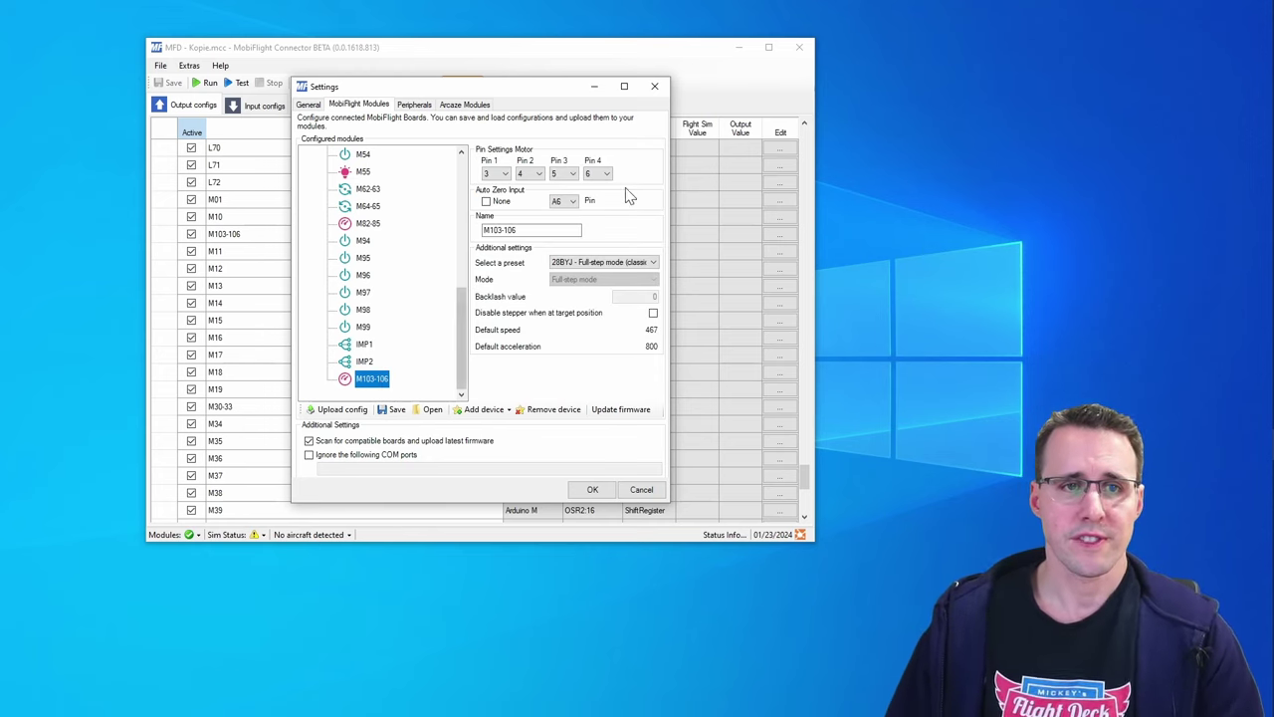
mouse_move(508, 321)
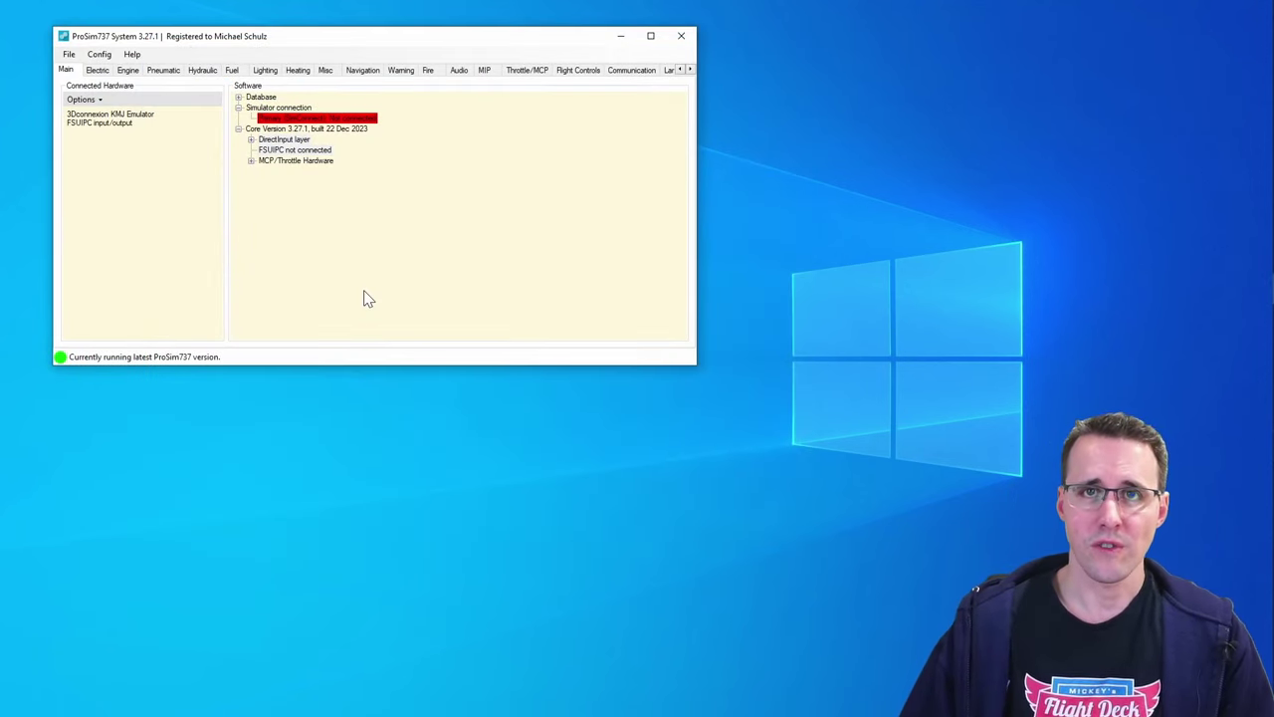
- Open ProSim's Combined config and enlarge the window to show all categories
click(100, 54)
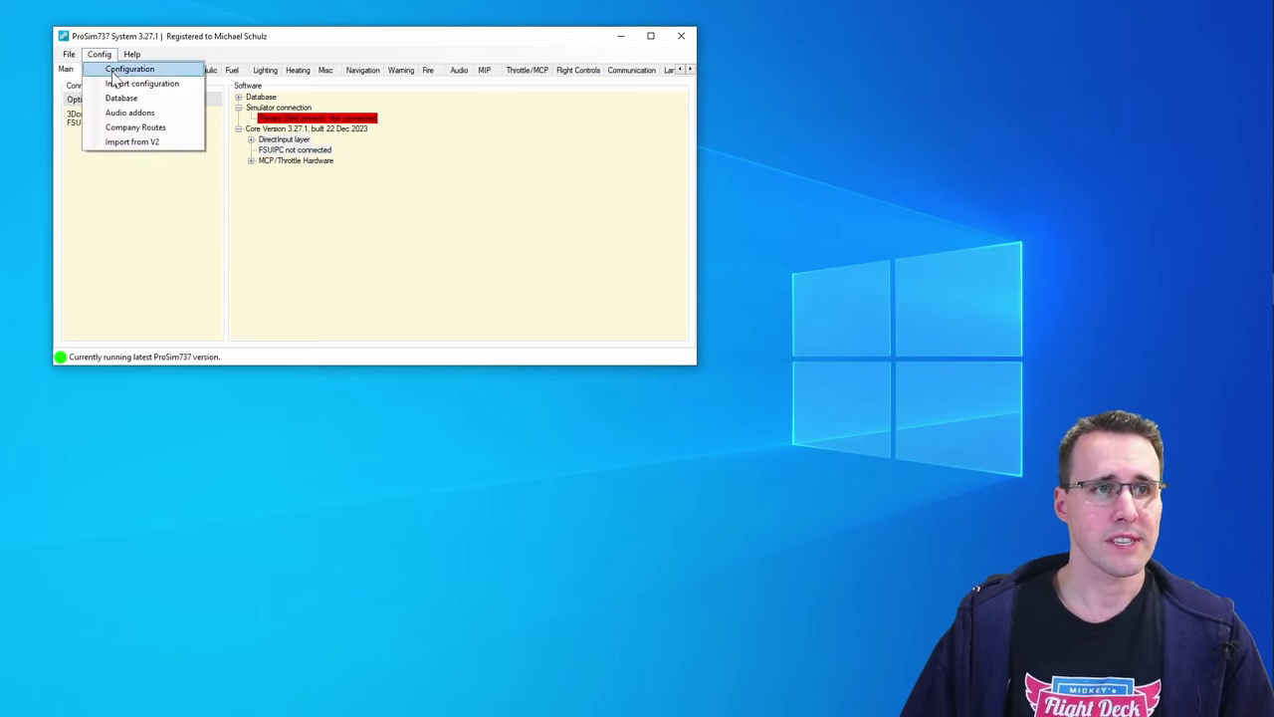
click(114, 74)
click(332, 55)
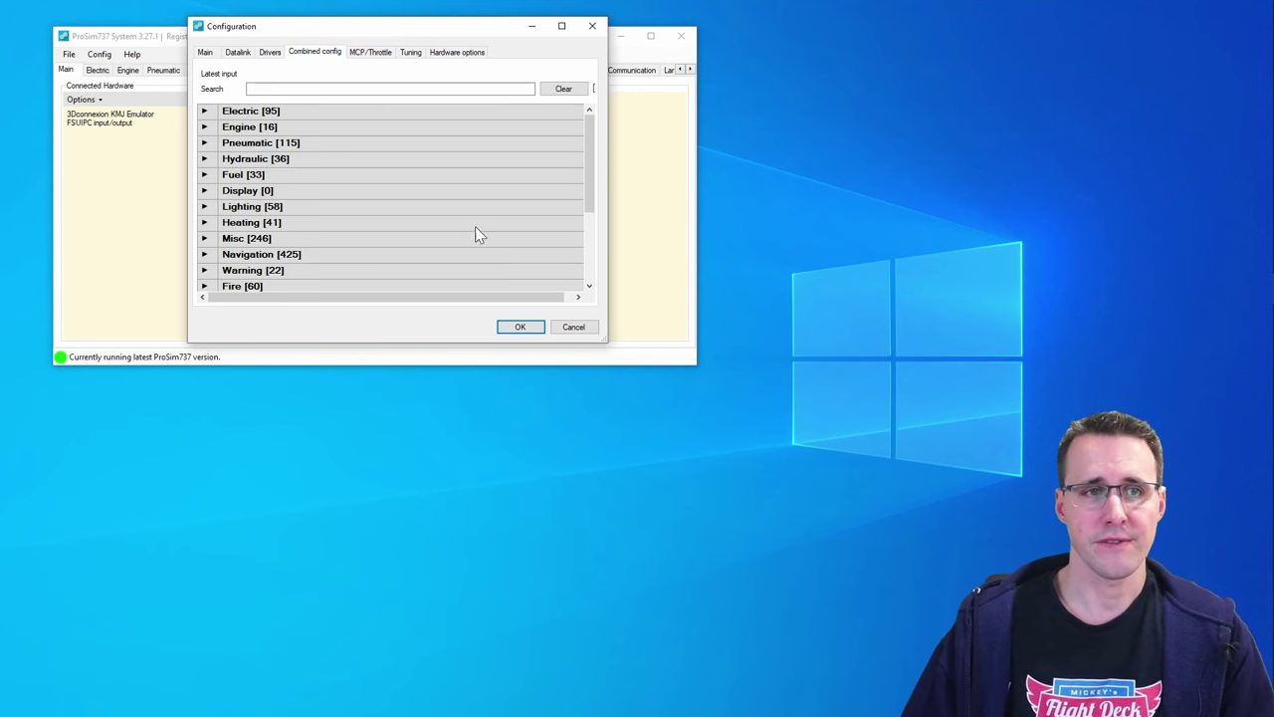
drag(419, 33, 321, 46)
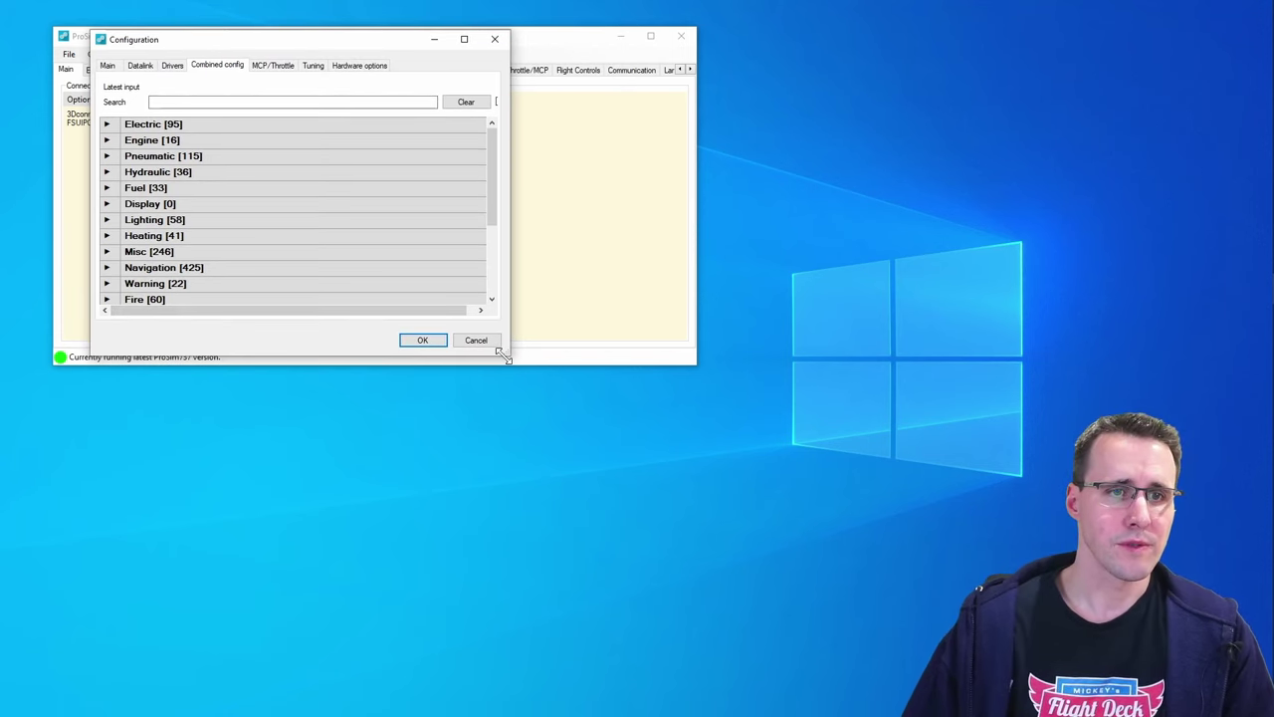
drag(505, 356, 685, 627)
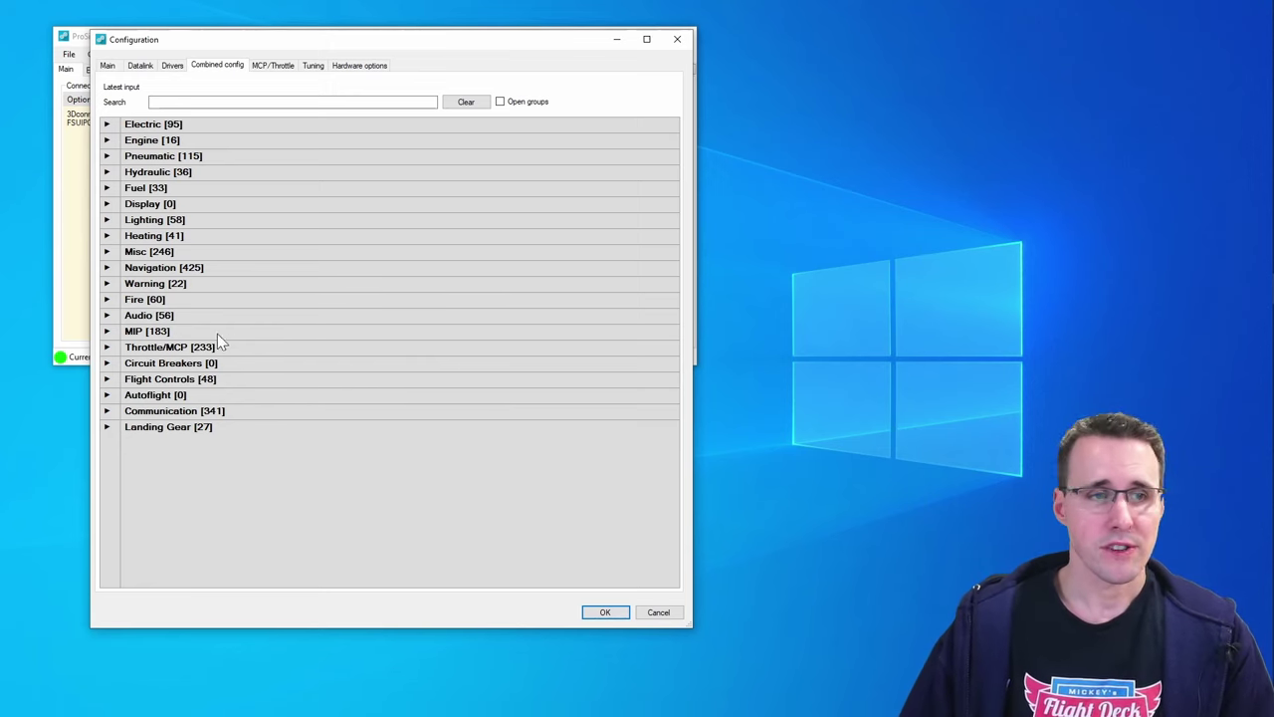
- Expand MIP > MIP SWITCH and review its FSUIPC 8 bit U offset entries
click(107, 331)
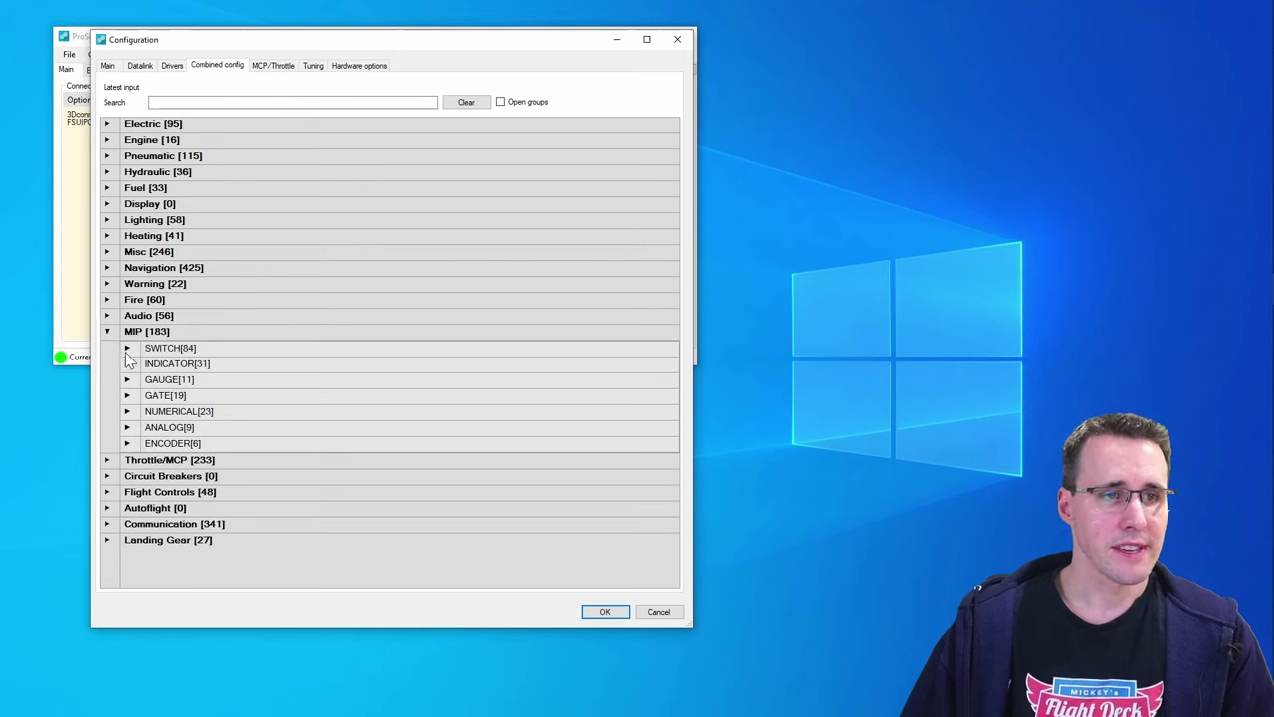
click(127, 348)
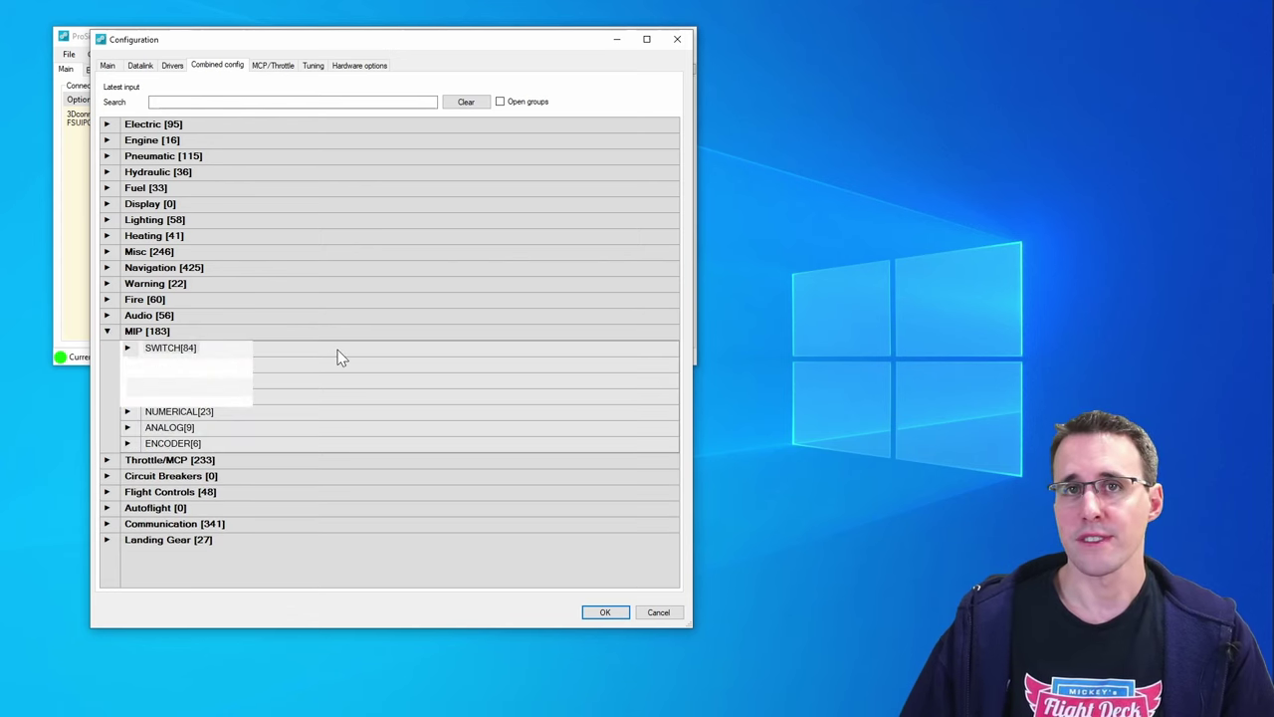
drag(674, 176, 658, 312)
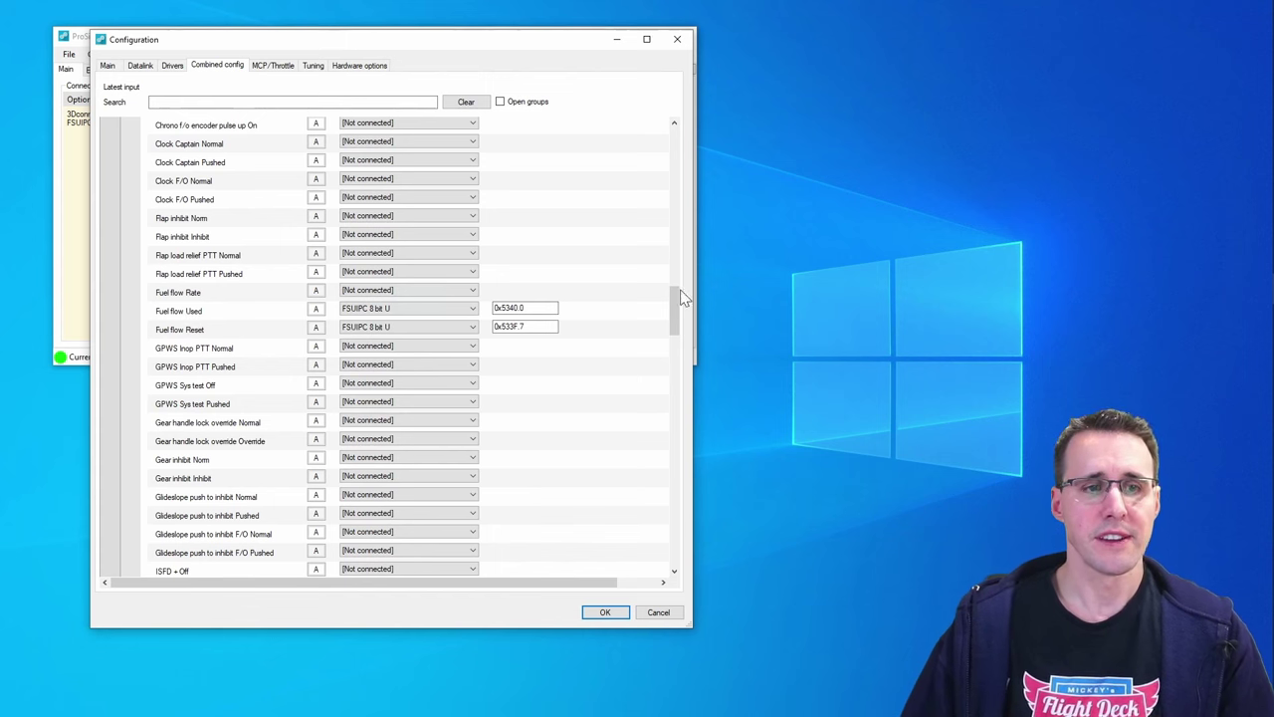
drag(680, 322, 678, 456)
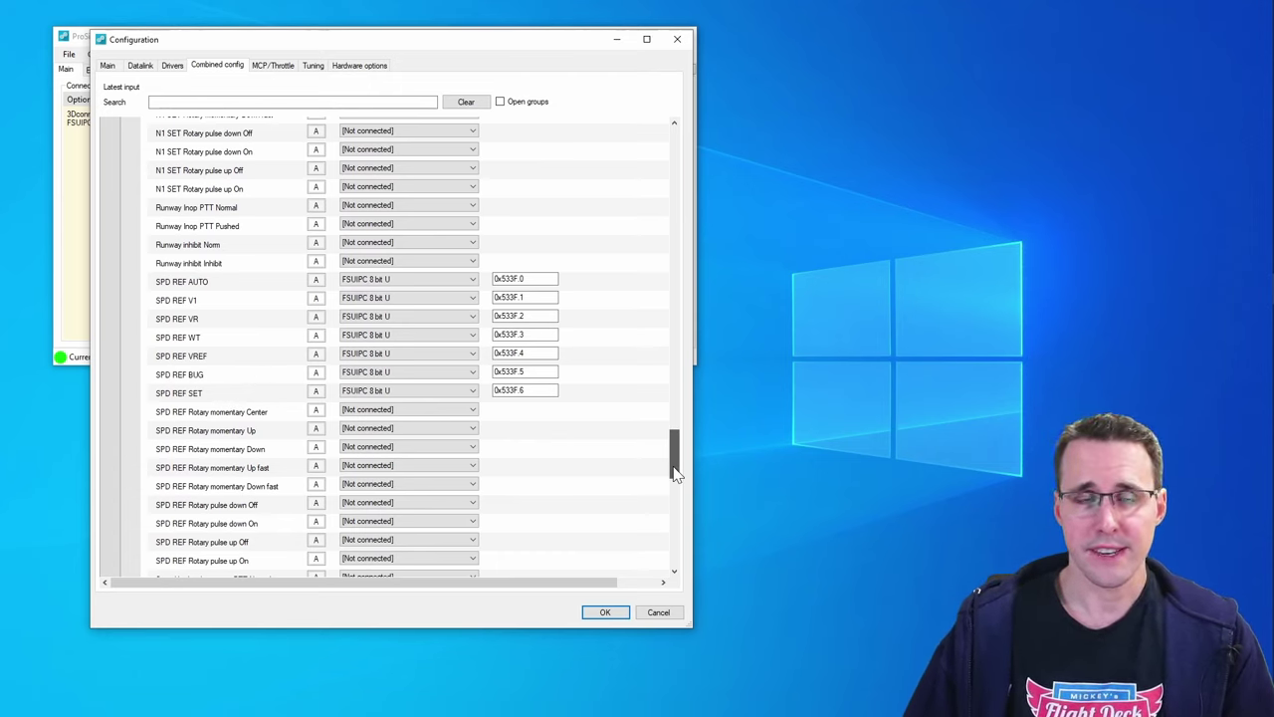
drag(675, 470, 675, 149)
click(262, 100)
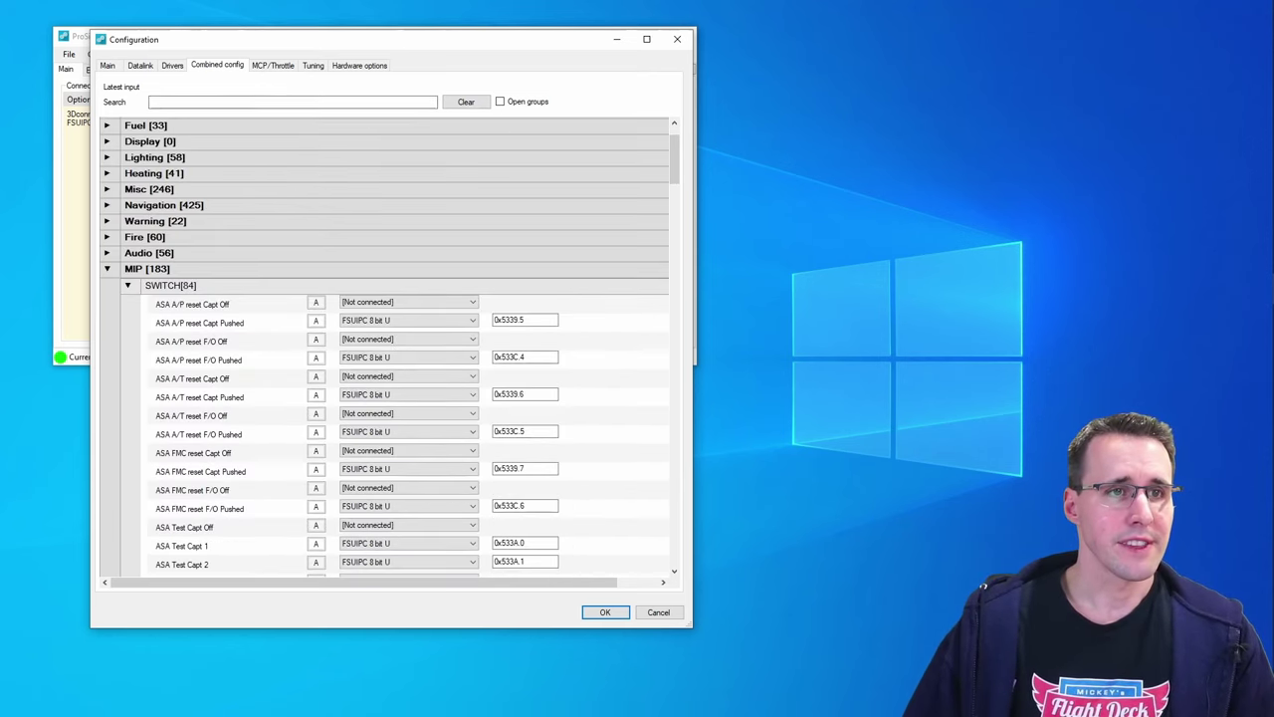
- Search 'autobrake', check the Landing Gear Autobrake switch and indicator 0x5340 offsets, then clear the search
text(au)
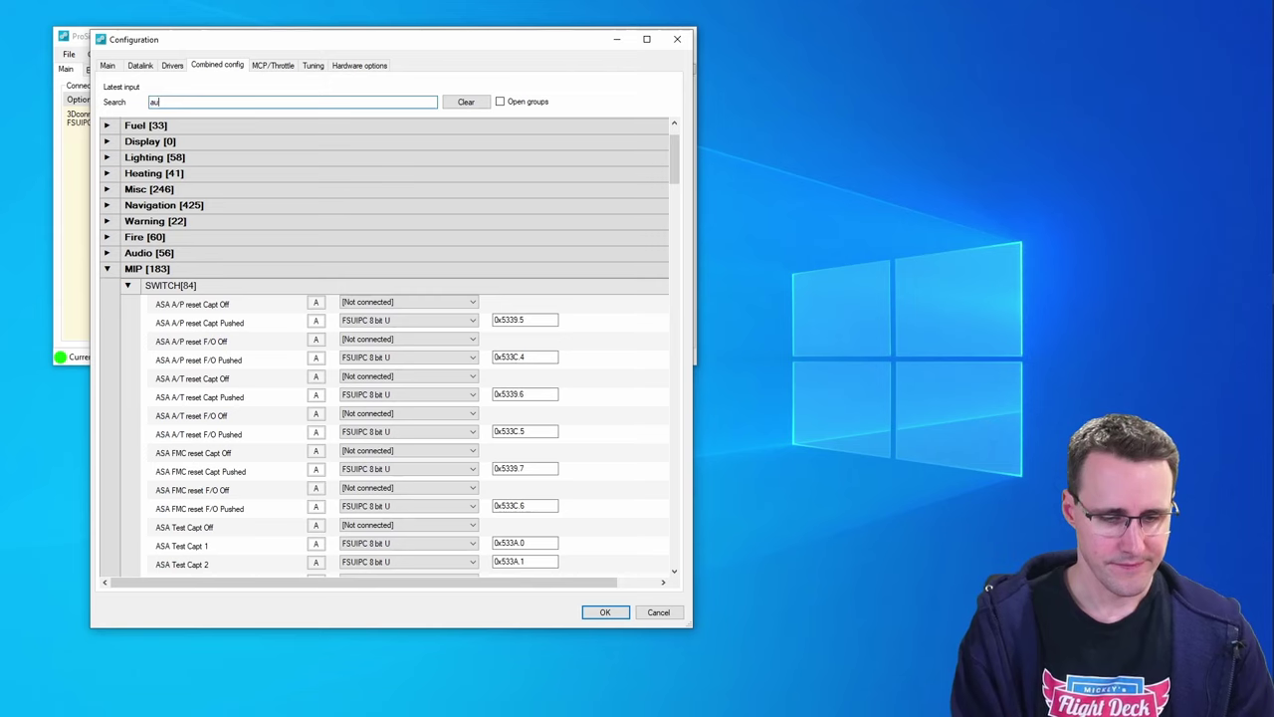
text(tobrake)
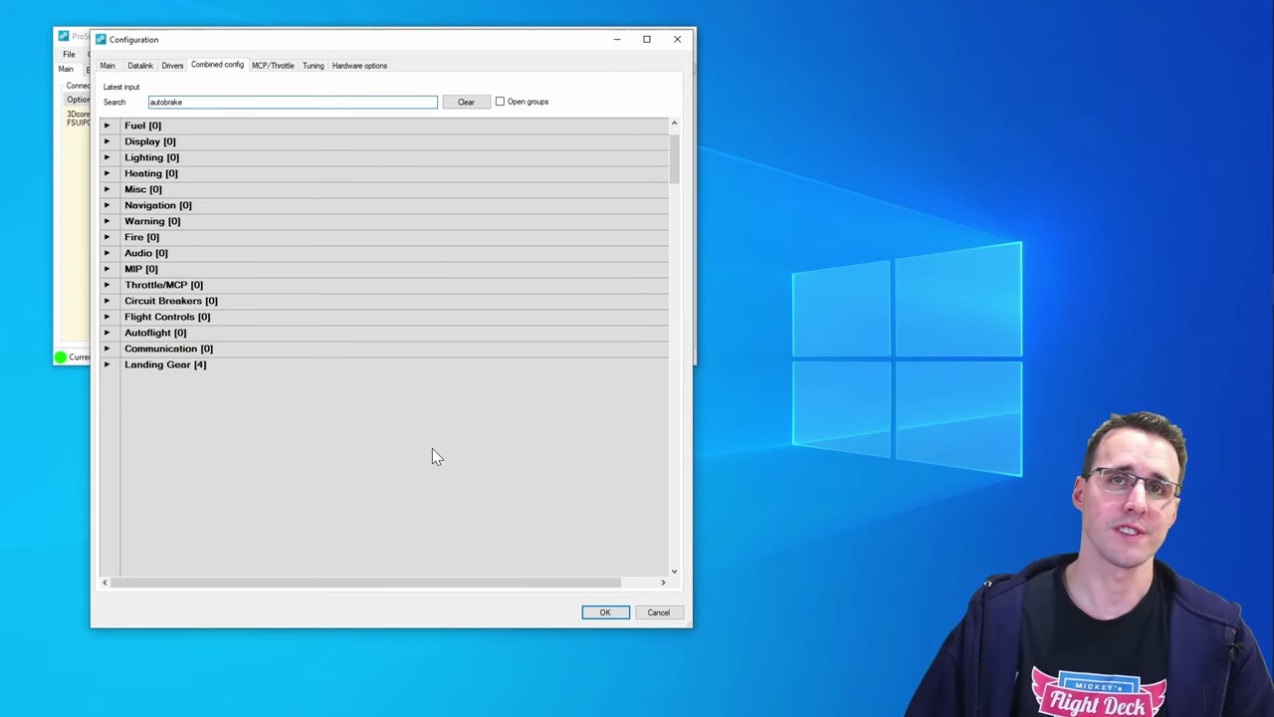
click(106, 365)
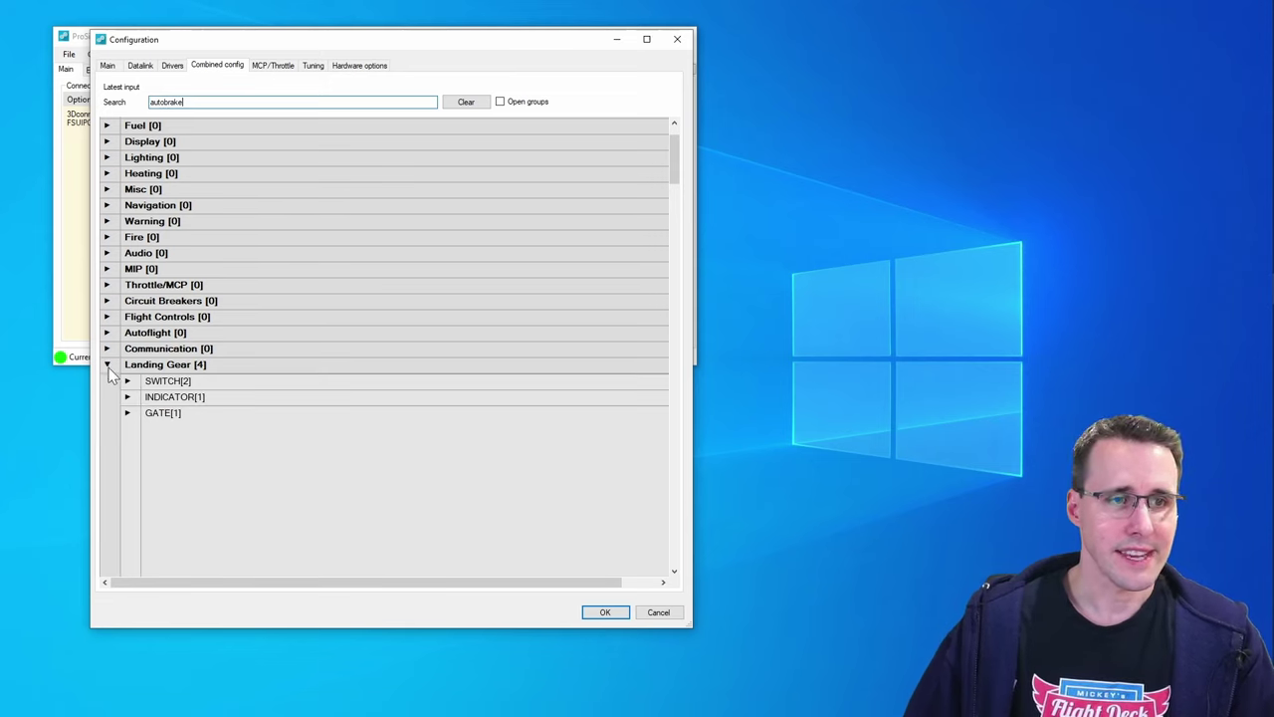
click(127, 382)
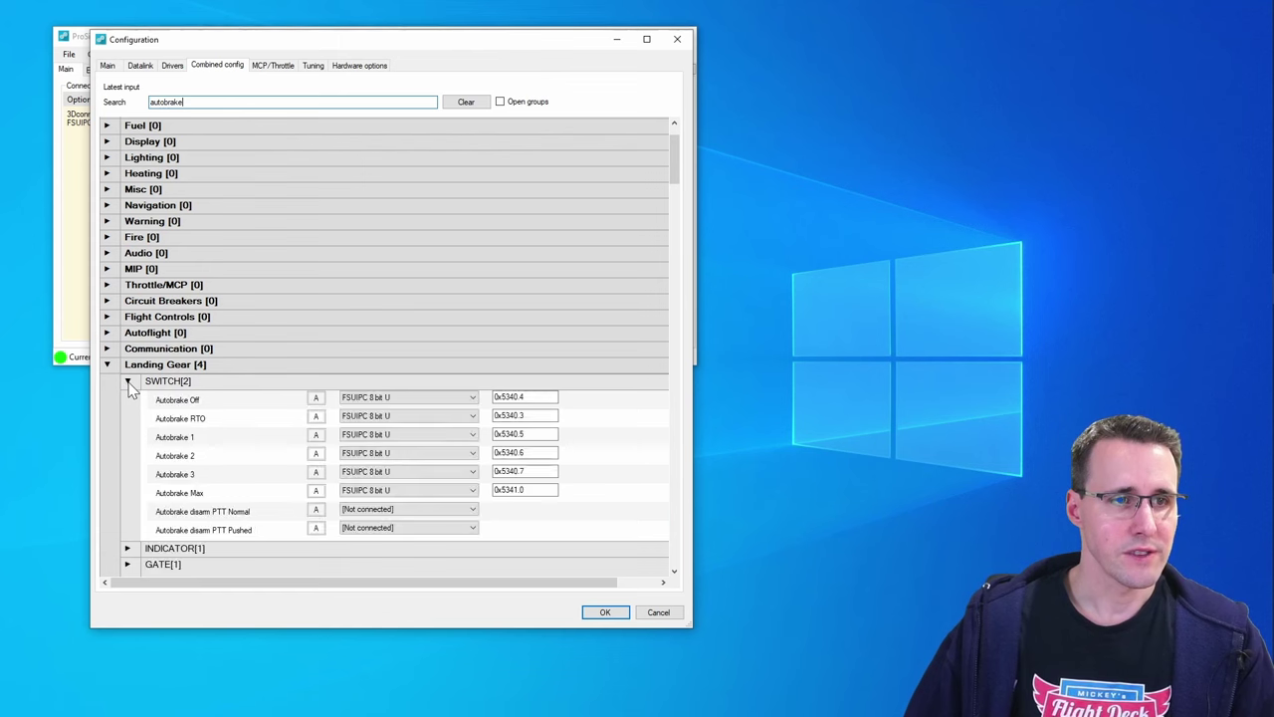
scroll(238, 438, down, 3)
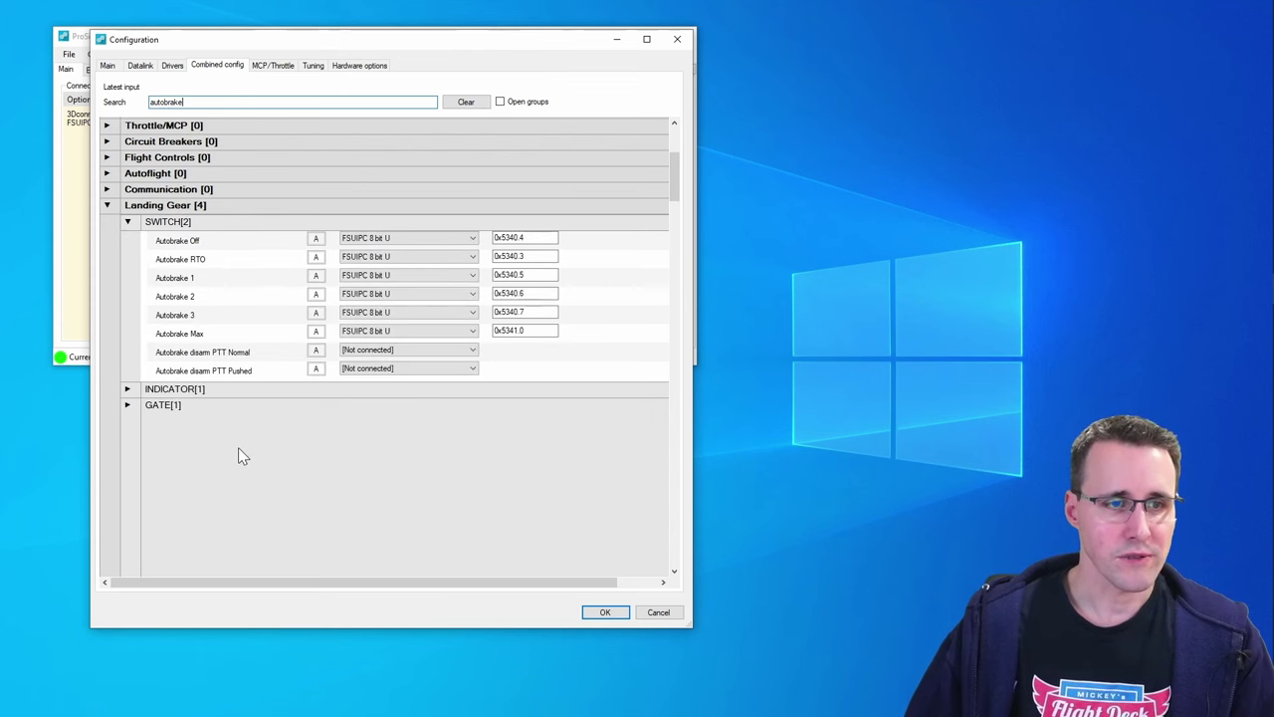
click(134, 390)
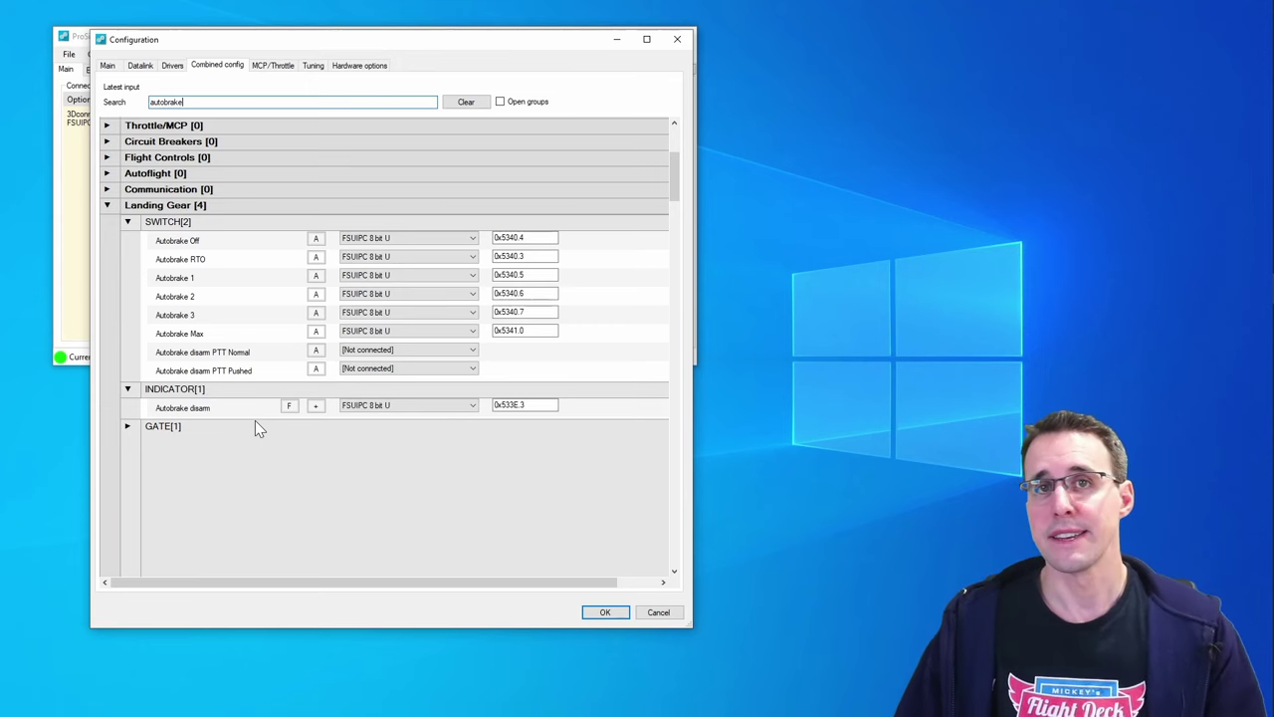
key(Tab)
key(space)
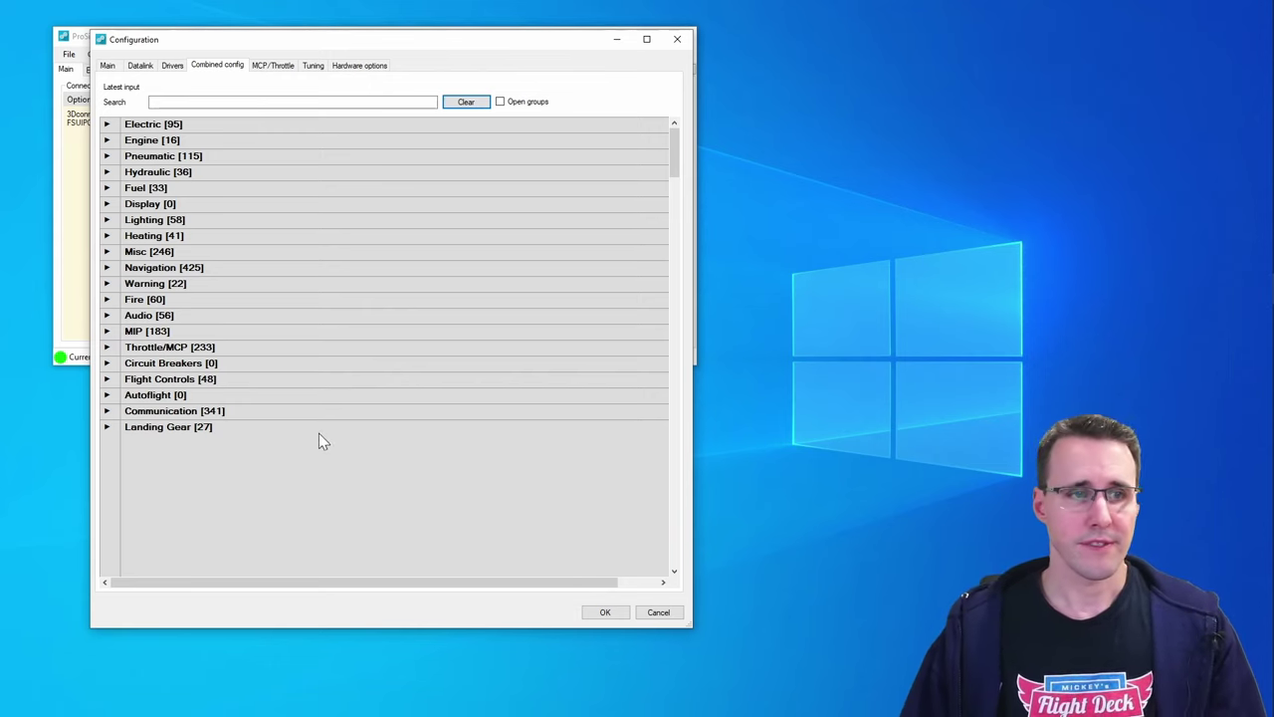
- Expand MIP > GAUGE and leave the Flap gauge source at [Not connected]
click(108, 332)
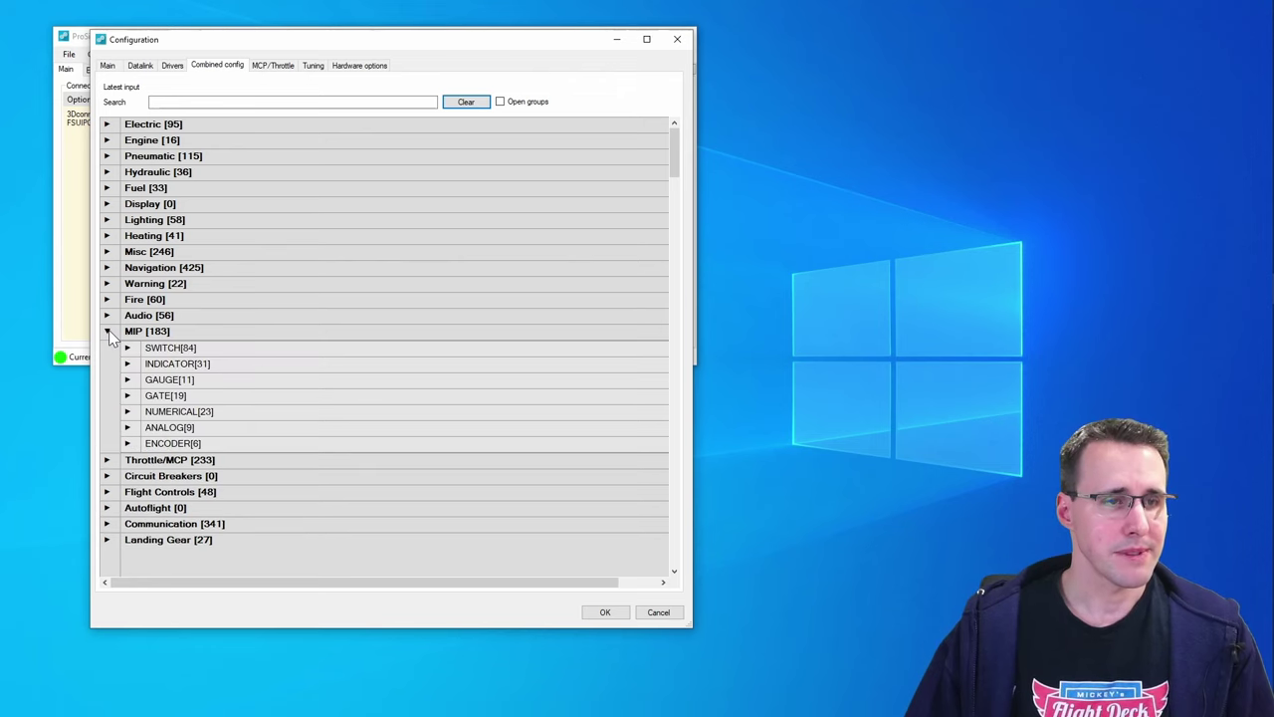
click(128, 379)
drag(677, 170, 685, 204)
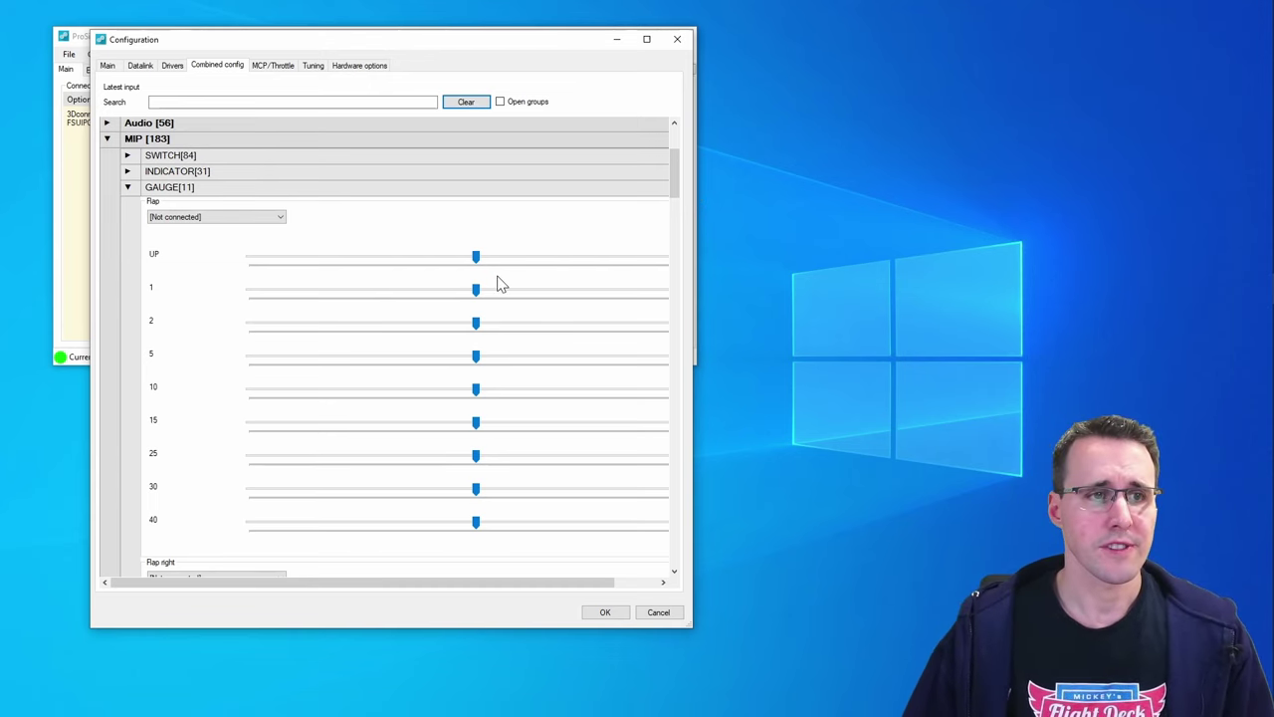
click(192, 218)
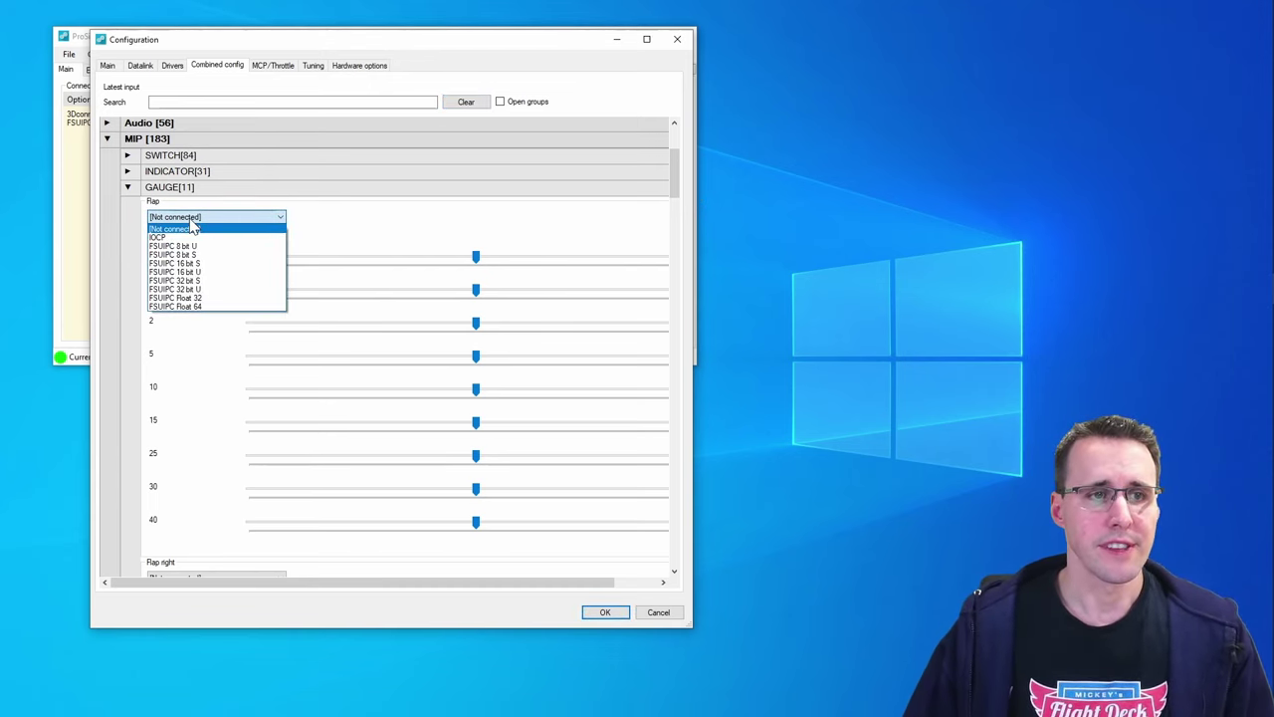
click(192, 228)
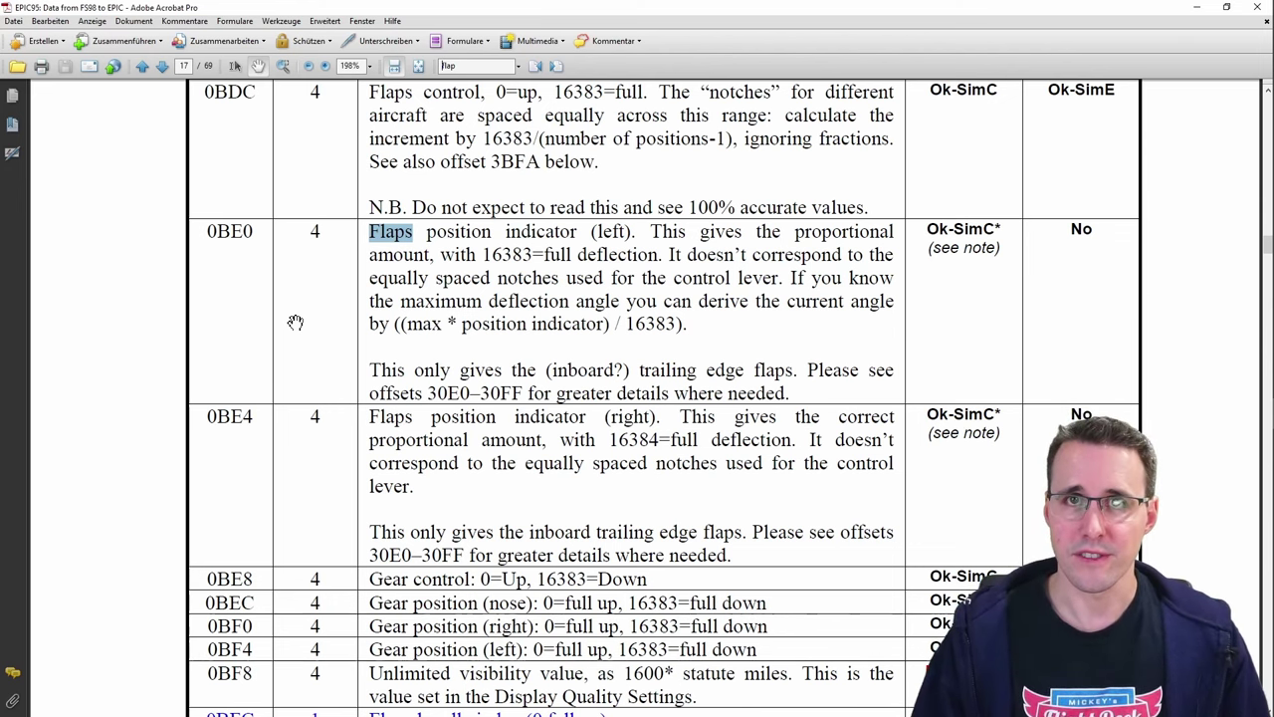
- Read the flap offsets 0BDC and 0BE0 in the FSUIPC offsets PDF
scroll(299, 334, up, 1)
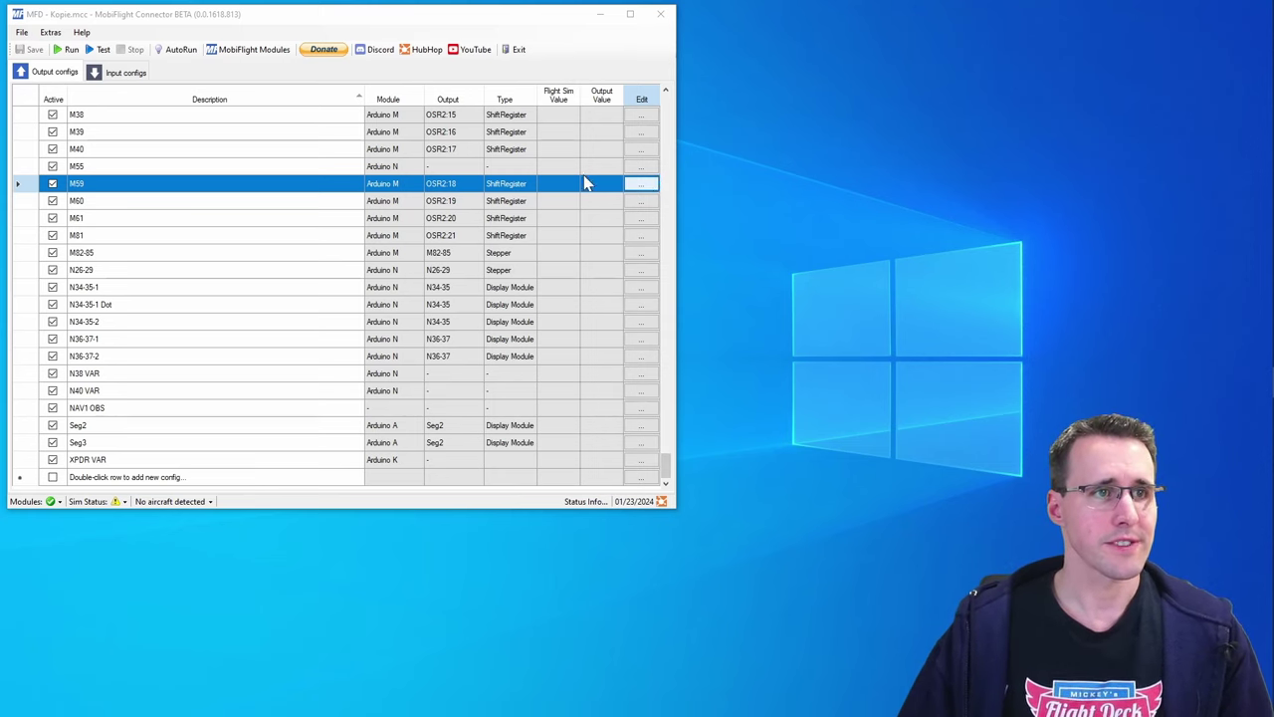
click(638, 188)
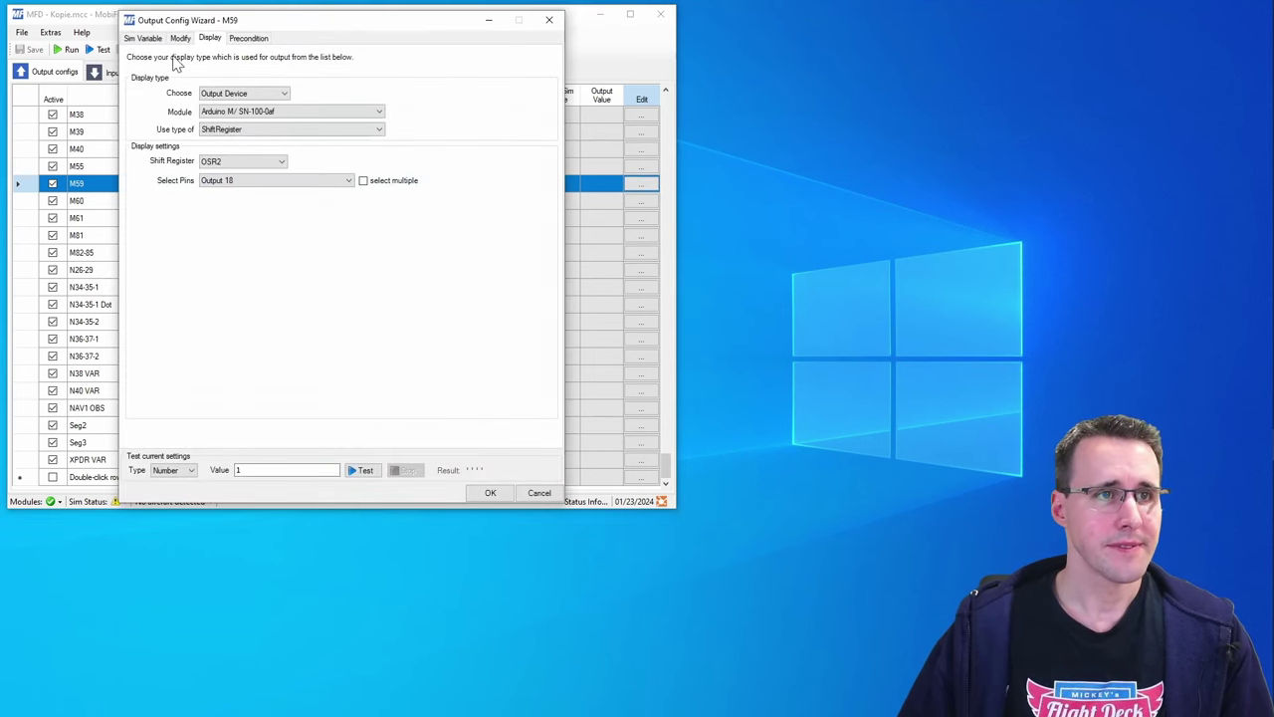
click(144, 37)
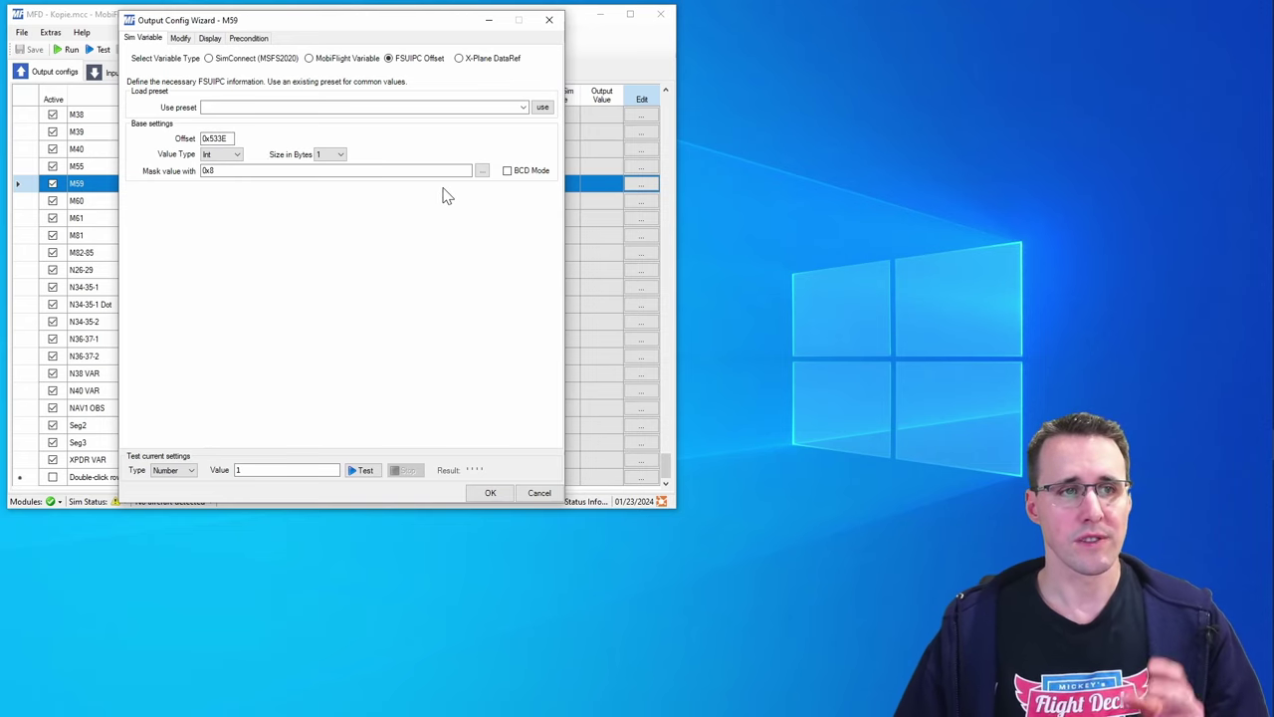
click(481, 173)
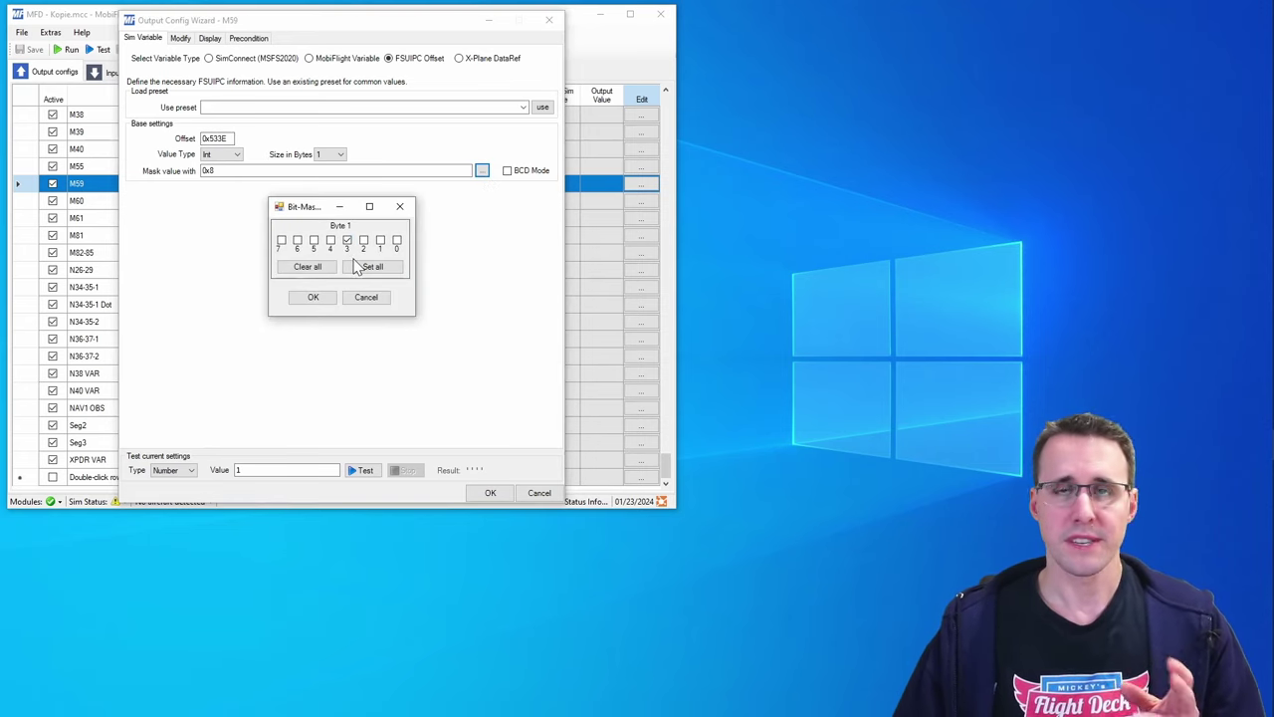
click(381, 301)
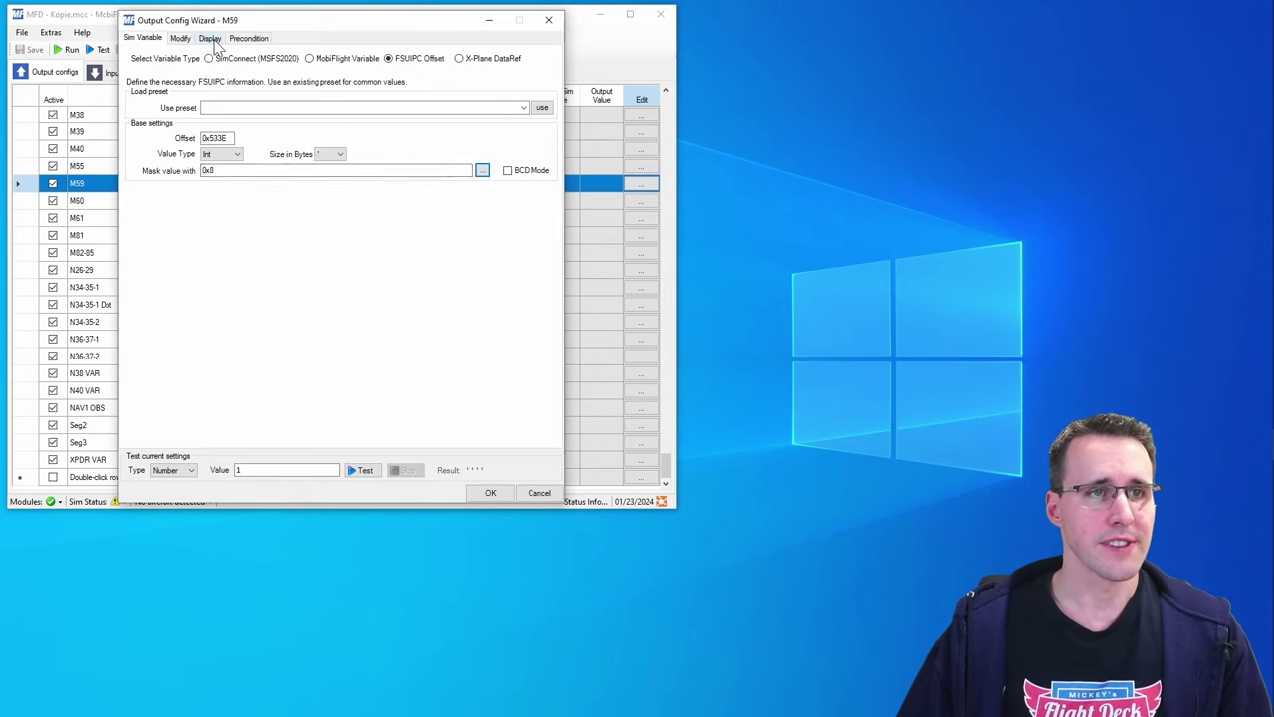
click(211, 39)
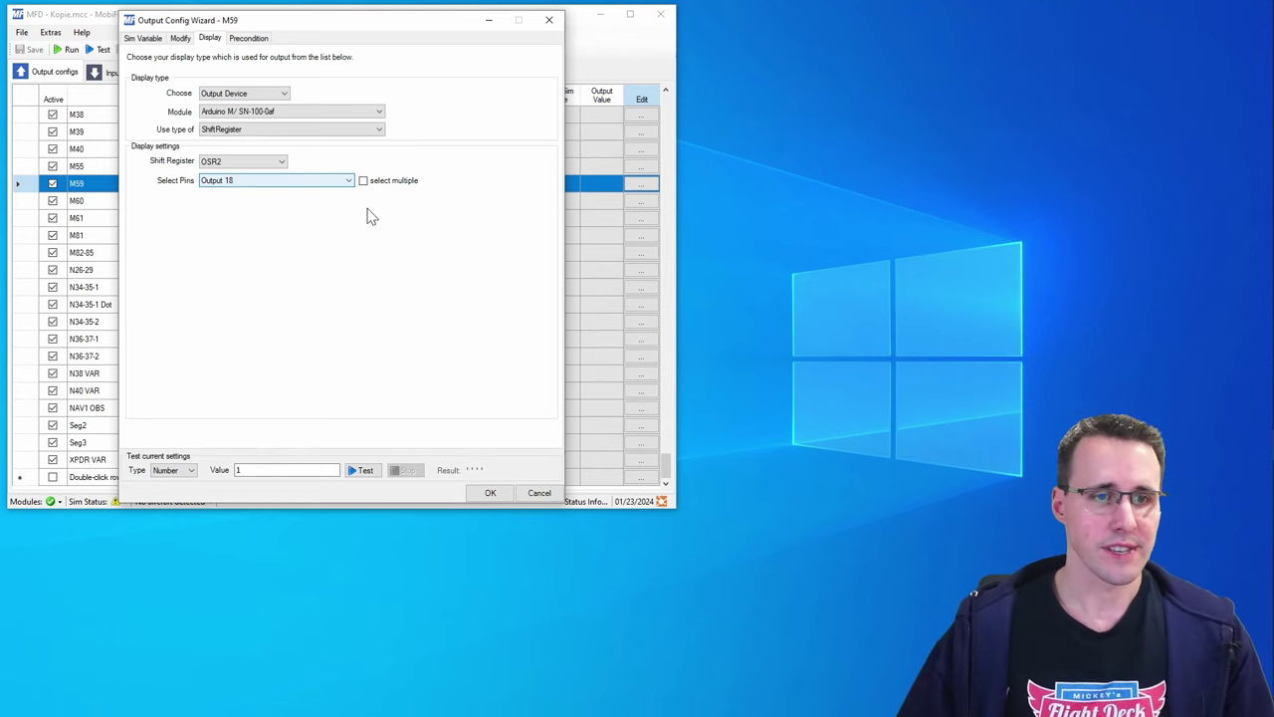
click(549, 500)
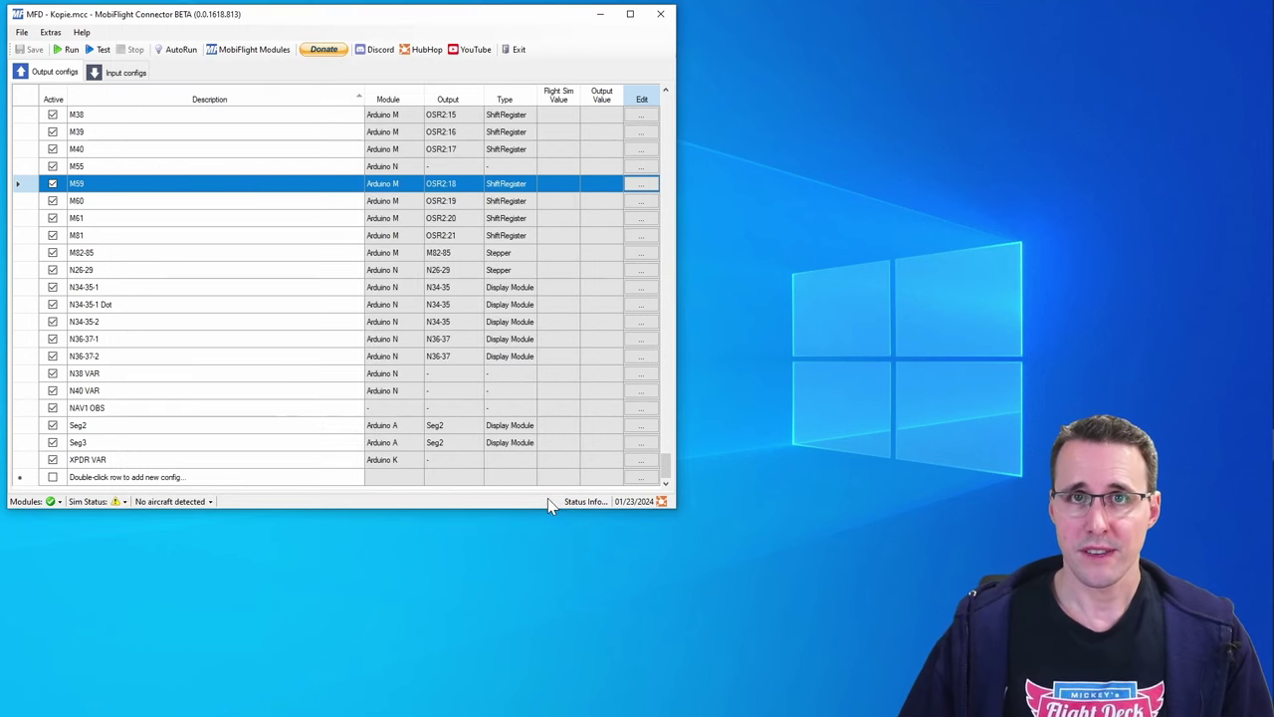
- Open the M66 input config from the Input configs list
click(127, 75)
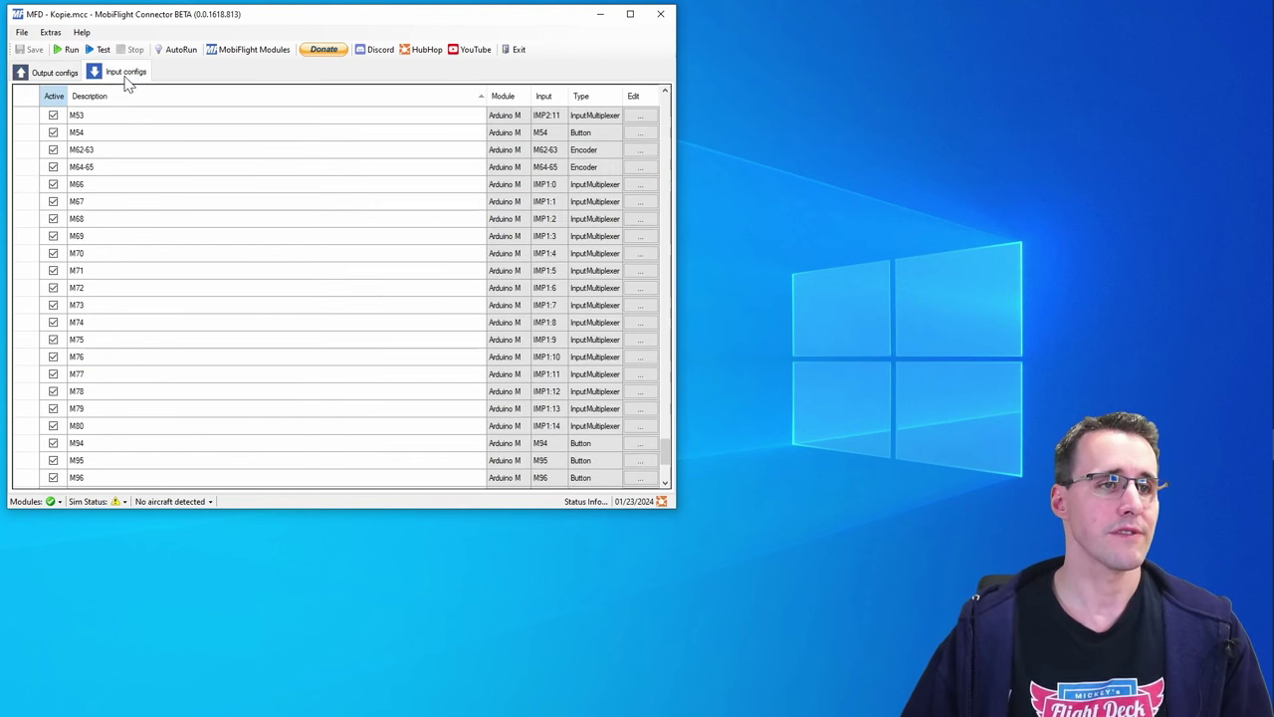
click(149, 189)
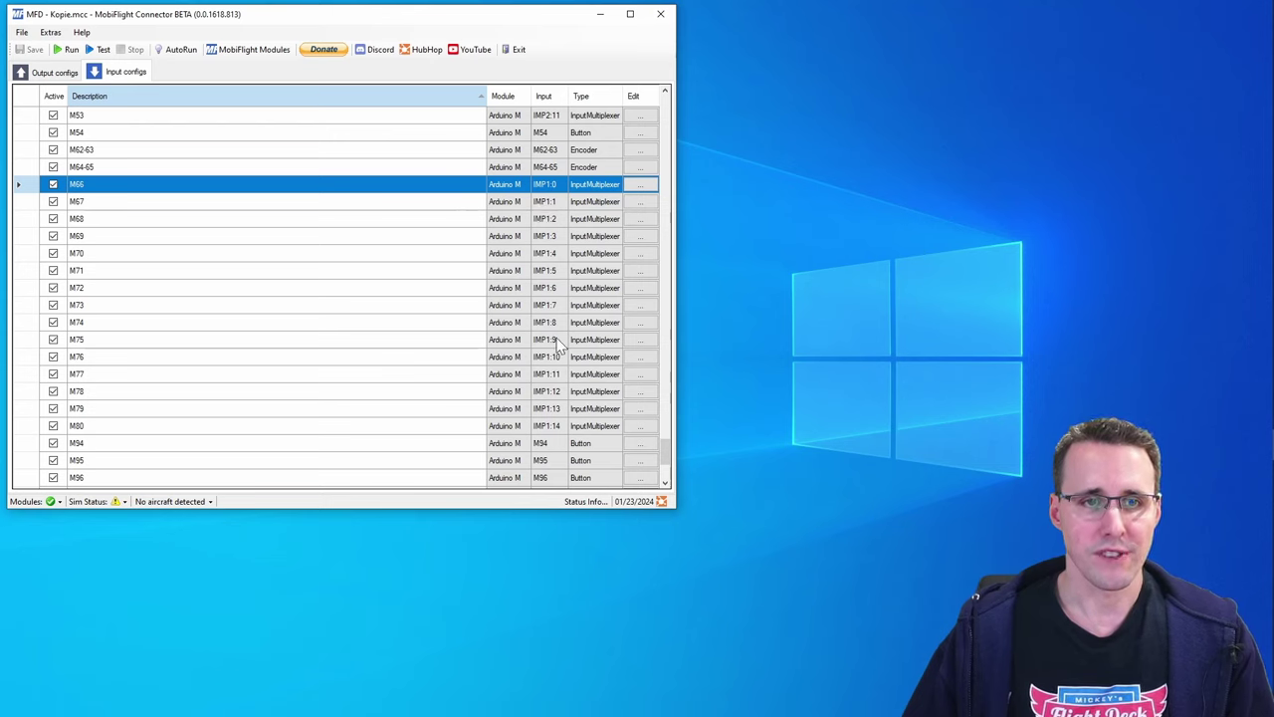
click(640, 186)
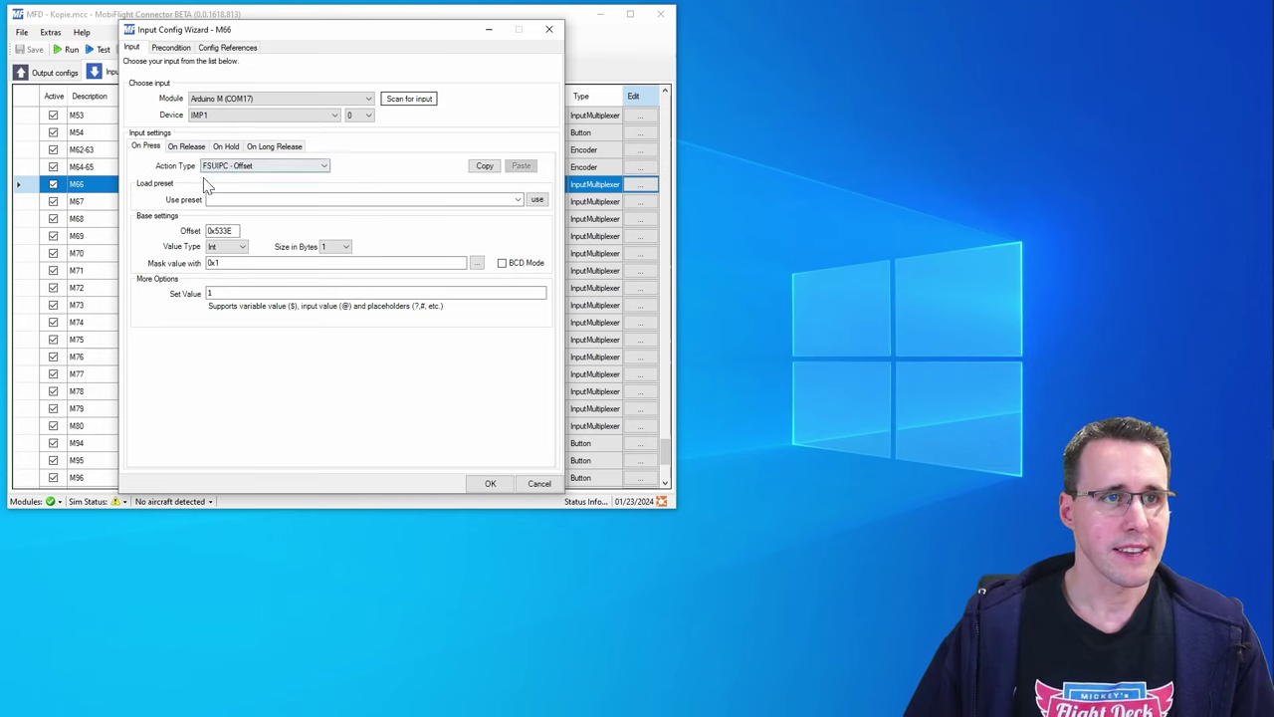
- Check M66's On Release action (offset 0x533E, mask 0x1, value 0) and close the wizard
click(193, 148)
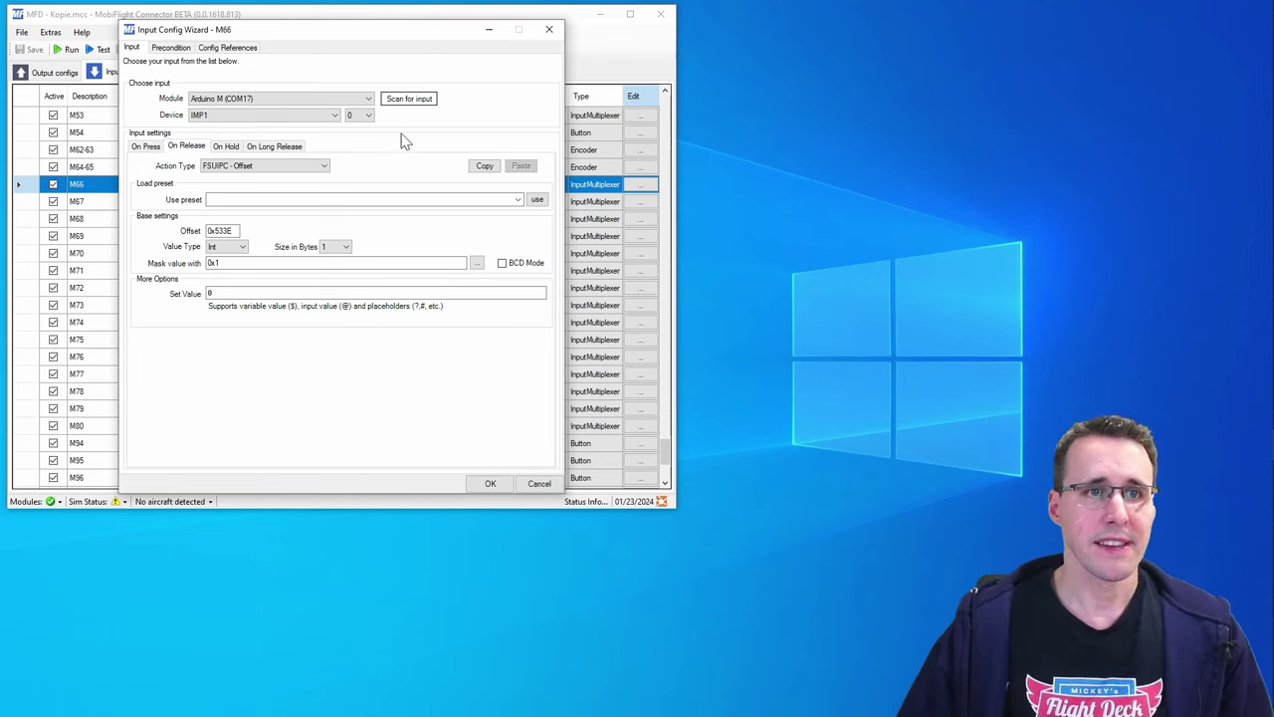
click(416, 104)
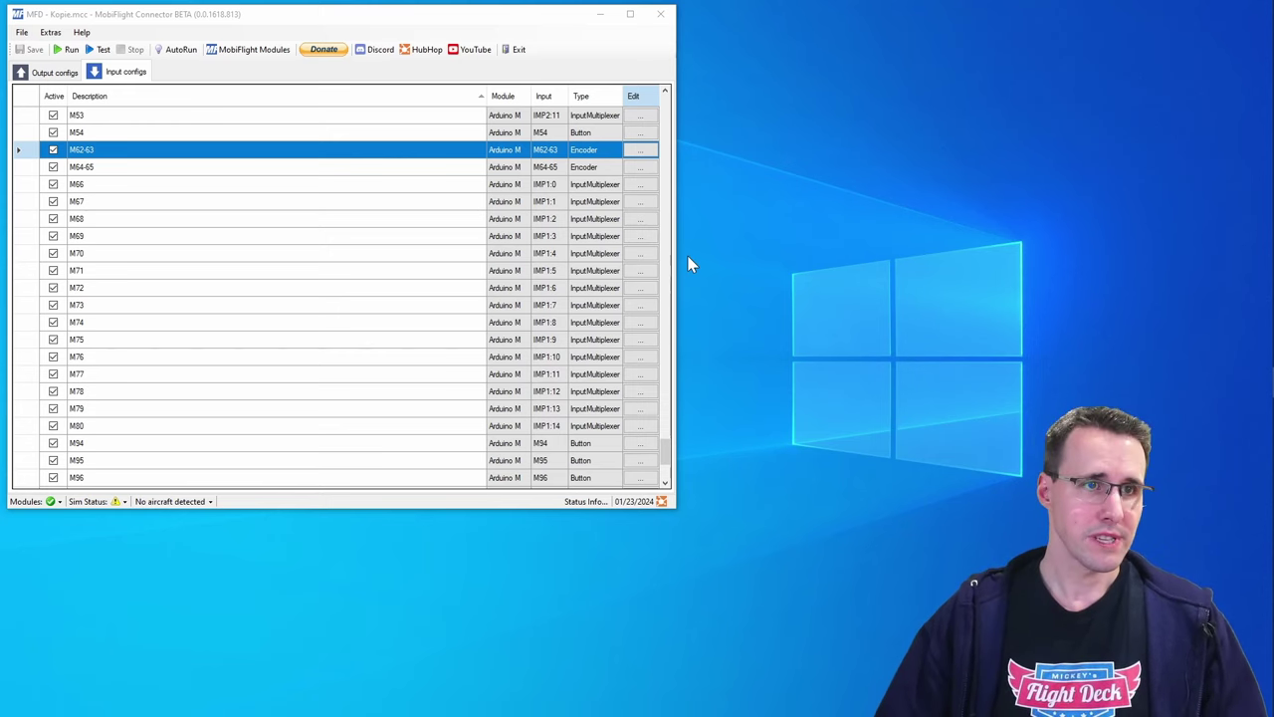
- Open the M62-63 encoder config and review its fast-left, right and fast-right turn actions
click(640, 149)
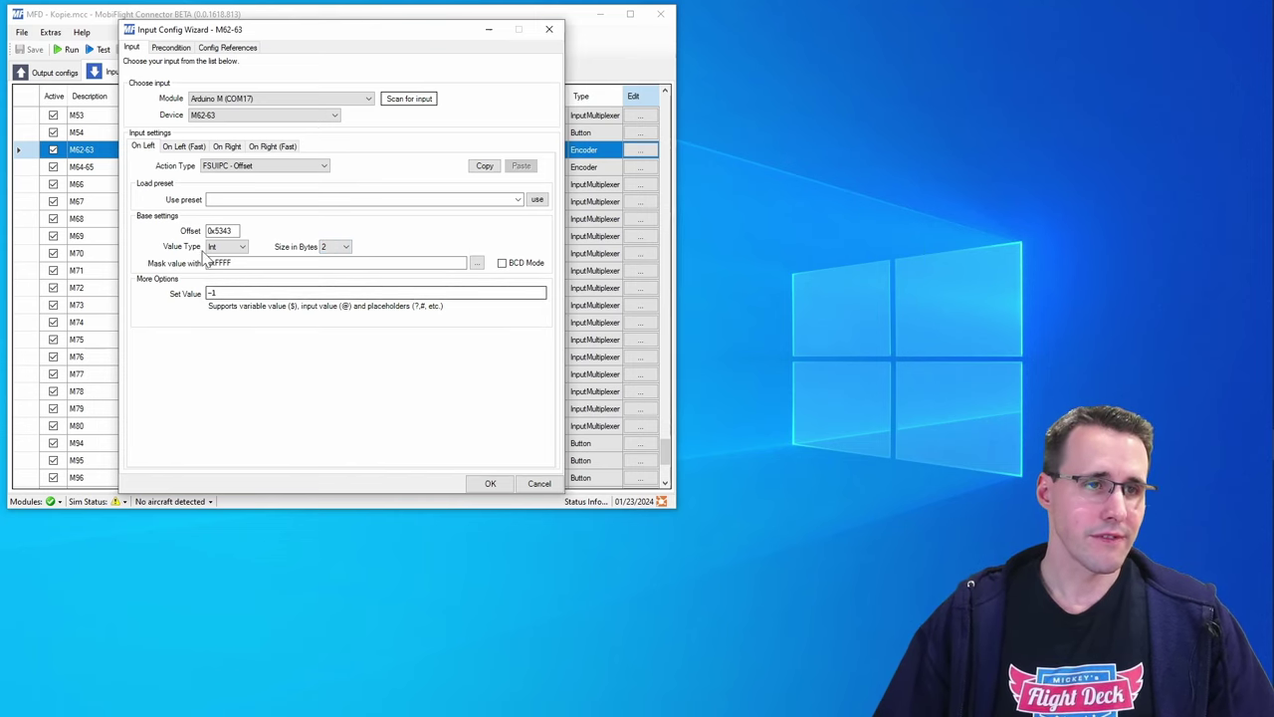
click(182, 147)
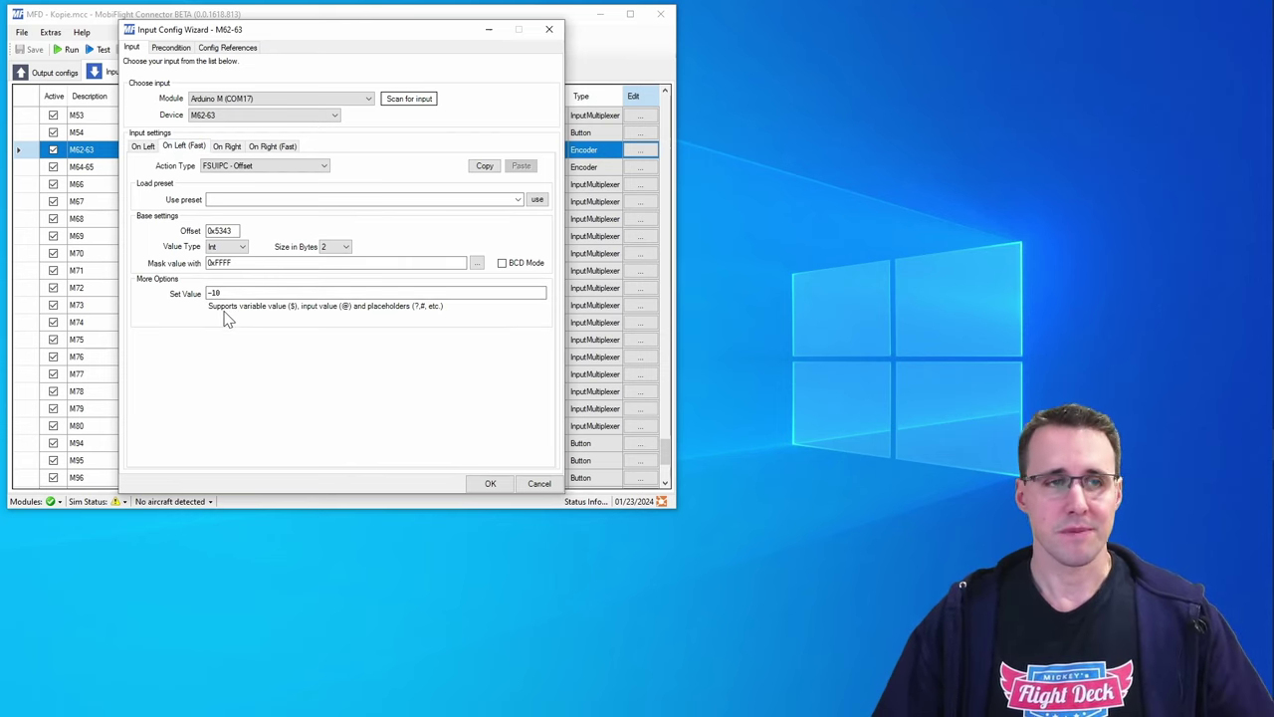
click(229, 150)
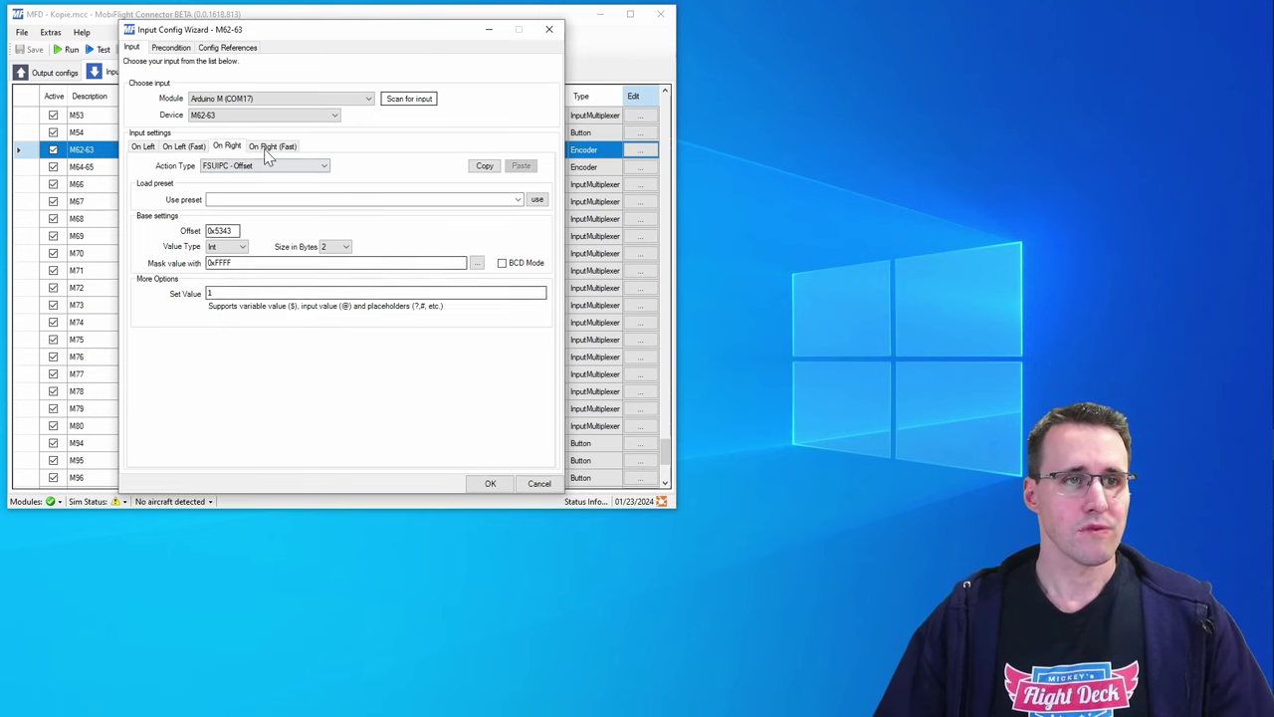
click(268, 148)
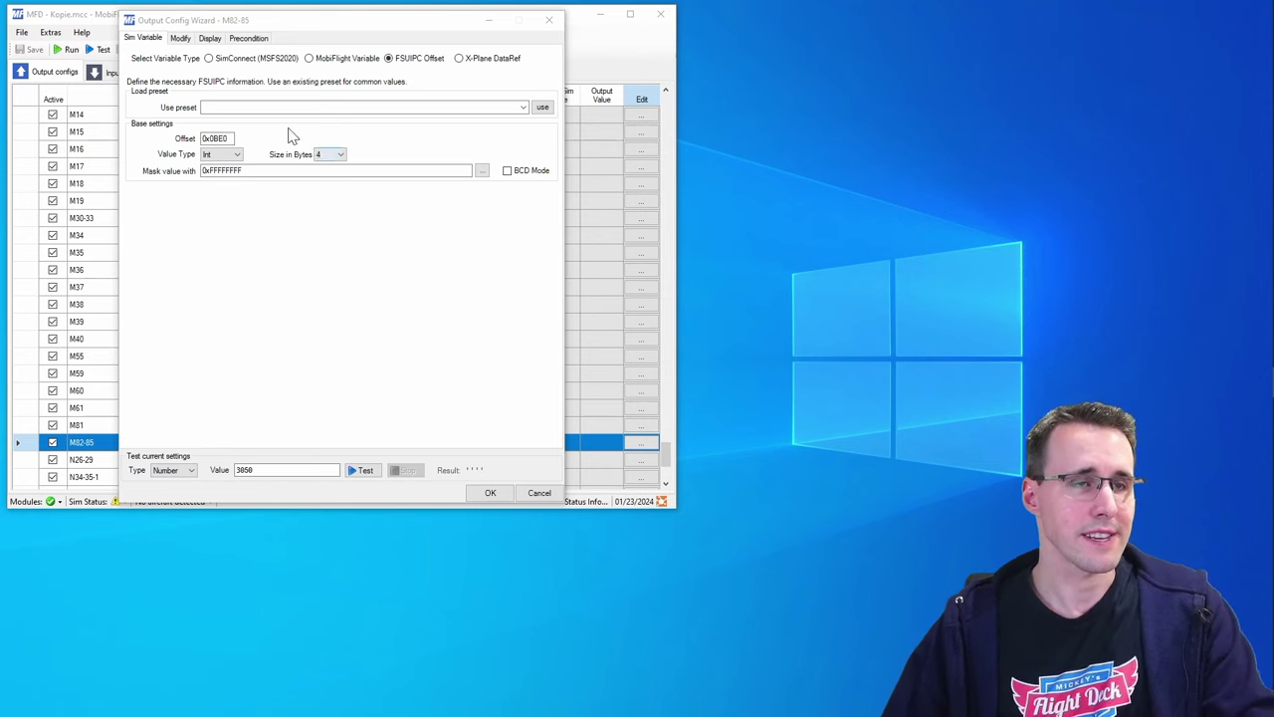
- Open the M82-85 stepper output's display settings reading FSUIPC offset 0x0BE0
click(210, 39)
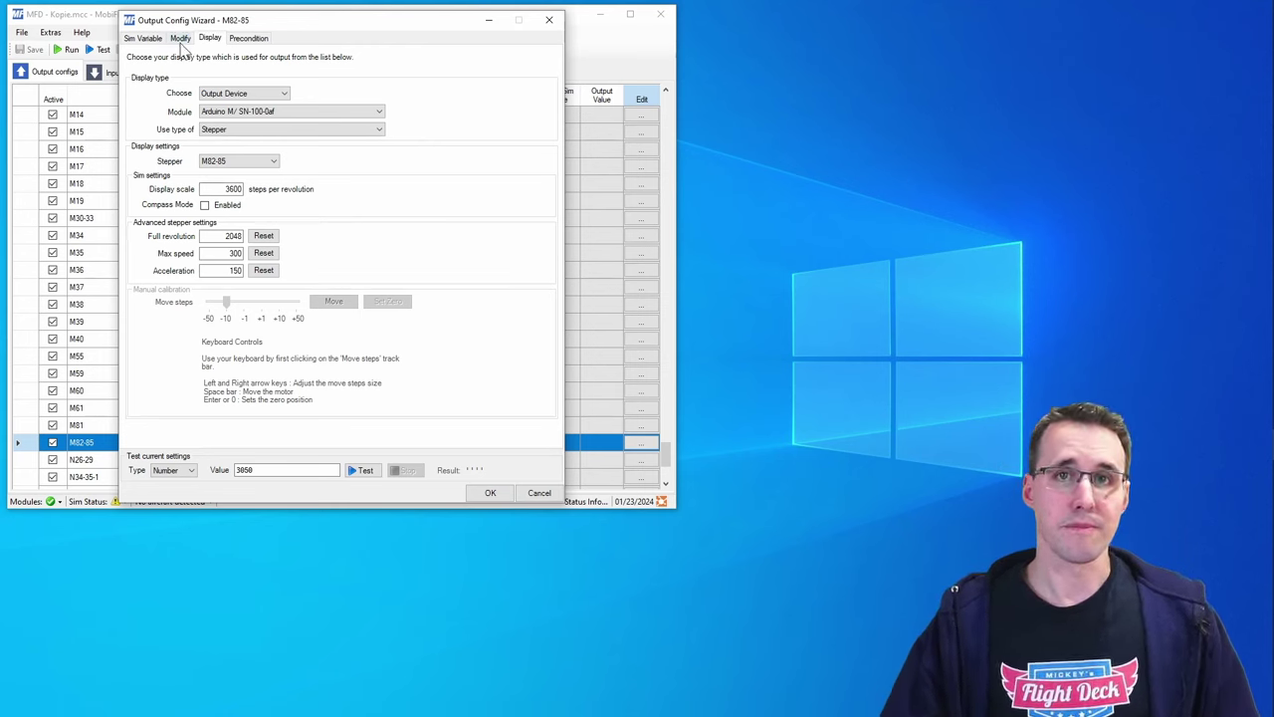
- Show M82-85's Interpolation modifier mappings and start a stepper test at value 0
click(180, 40)
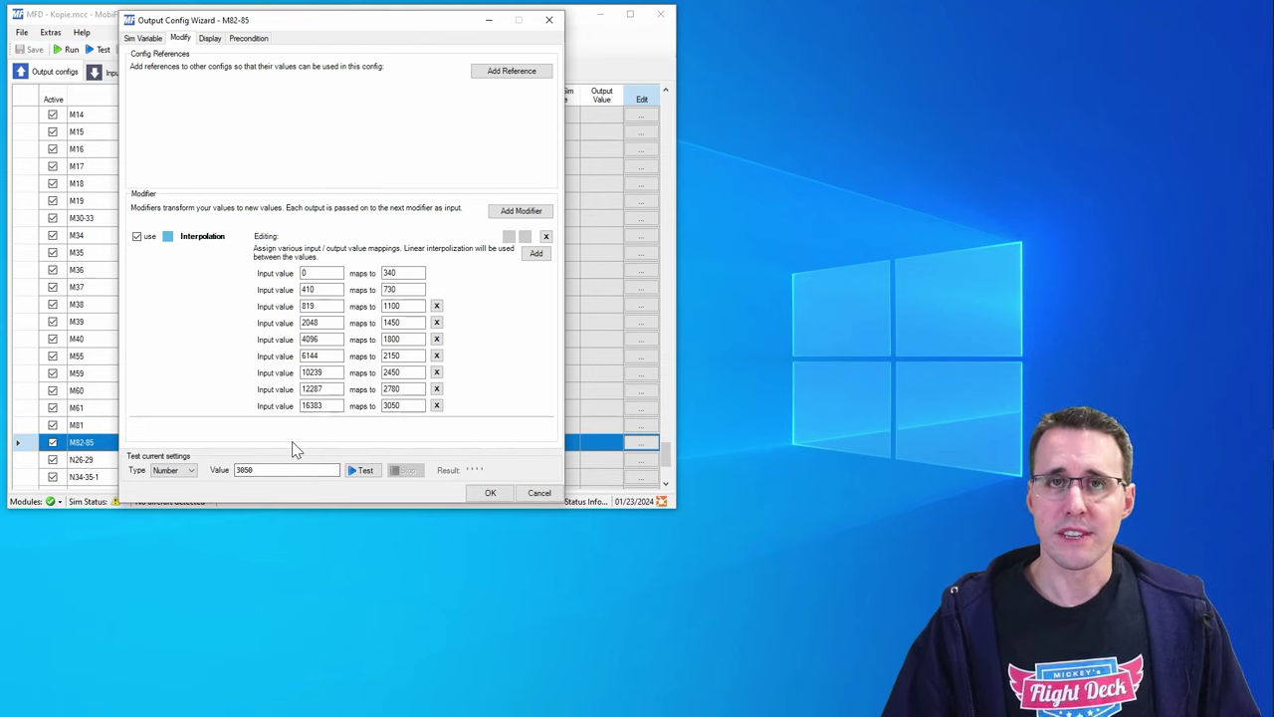
click(289, 469)
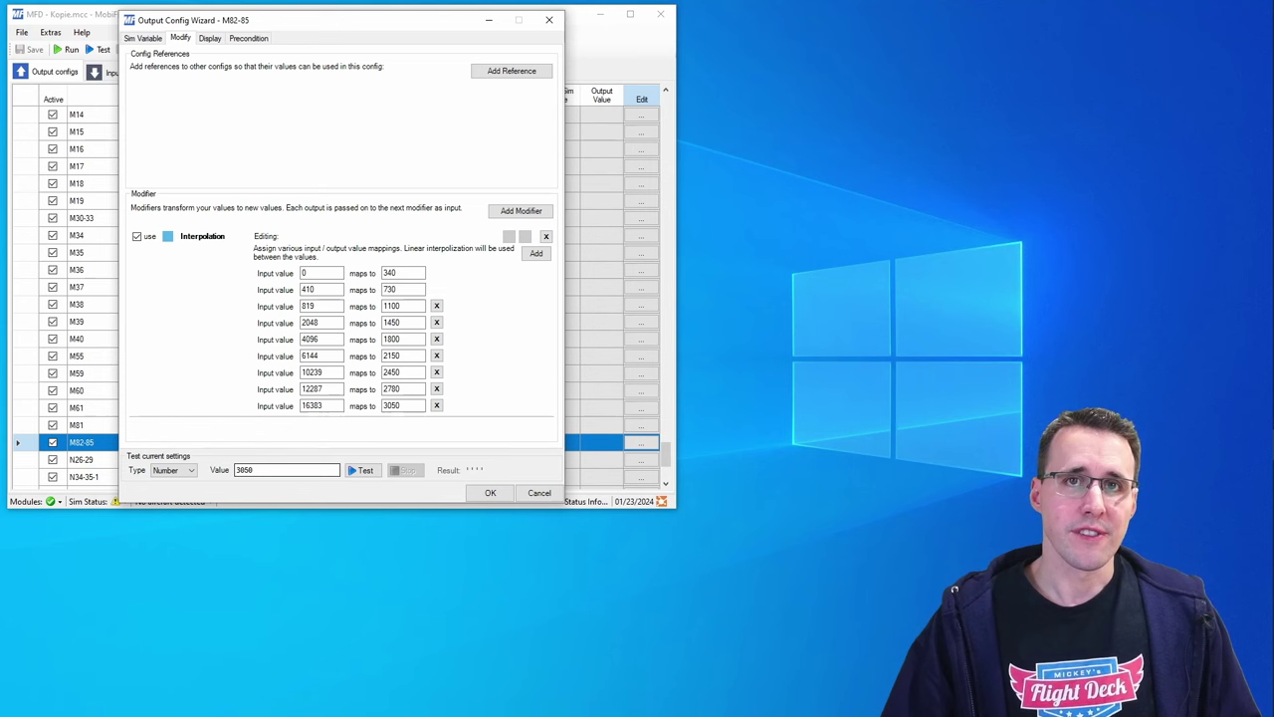
text(0)
key(Return)
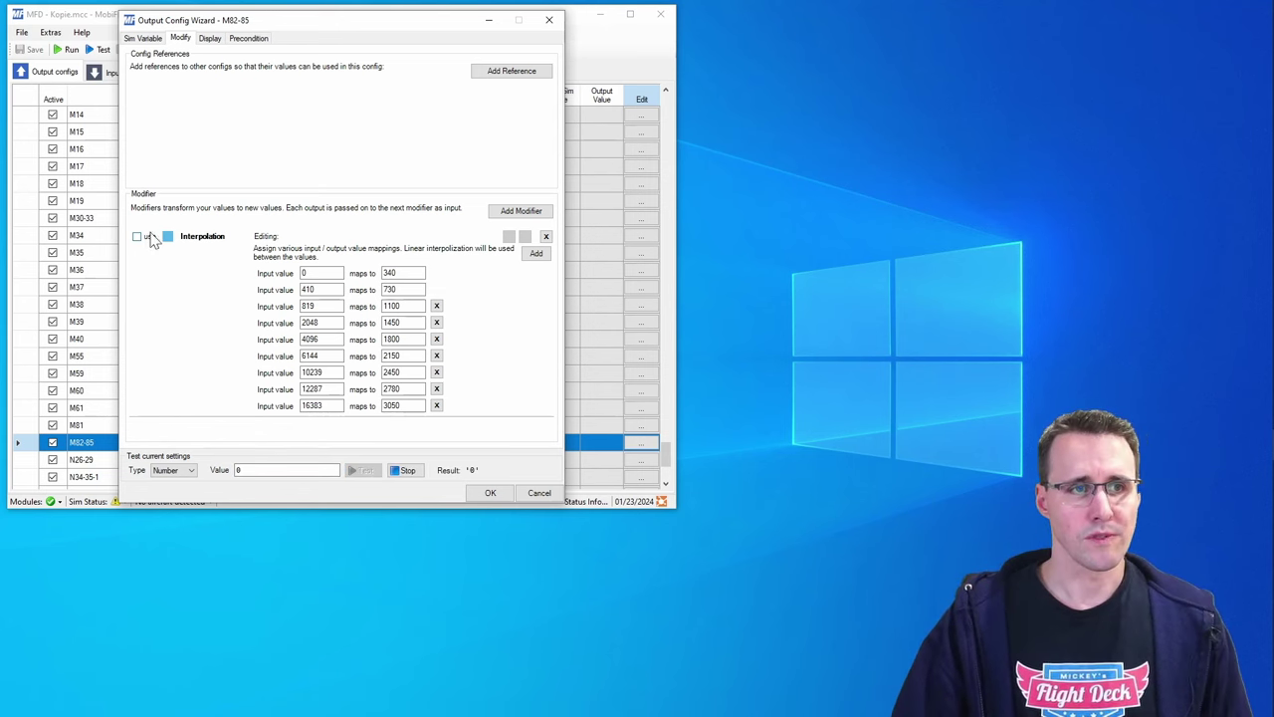
- Turn off Interpolation and test the raw stepper with values 200, then 340
click(137, 237)
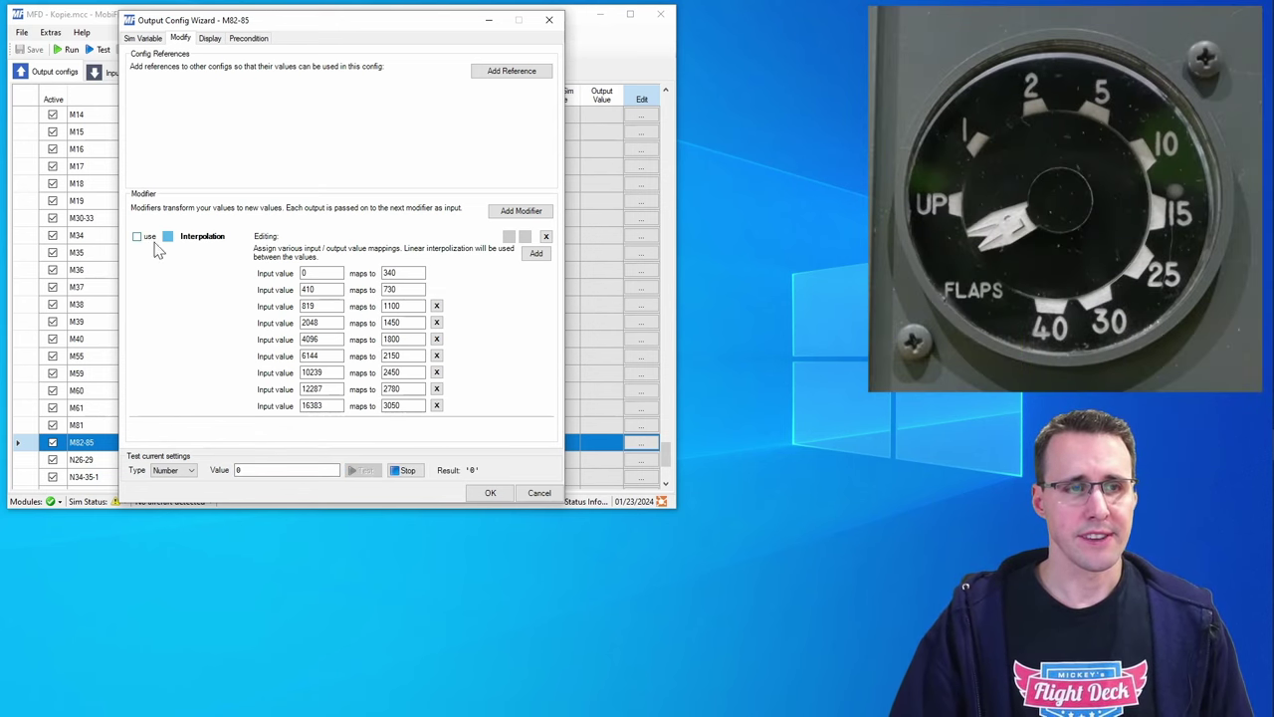
click(261, 469)
key(ctrl+a)
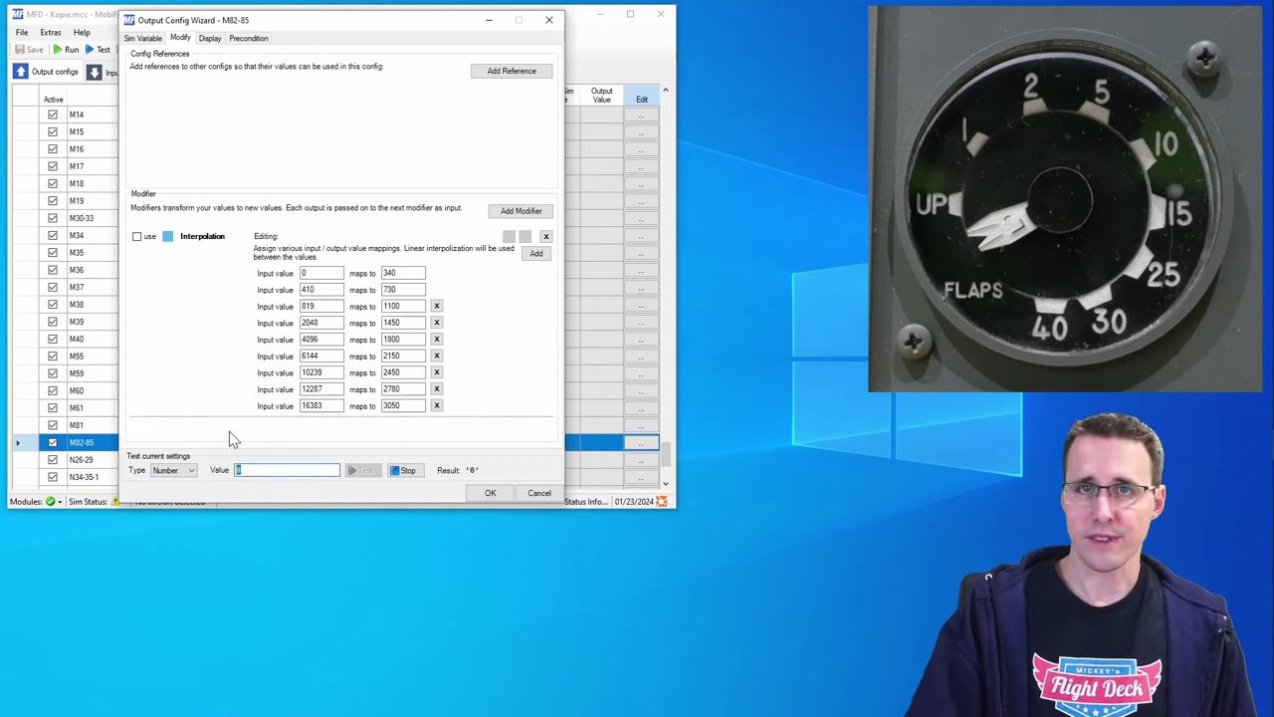
text(200)
key(ctrl+a)
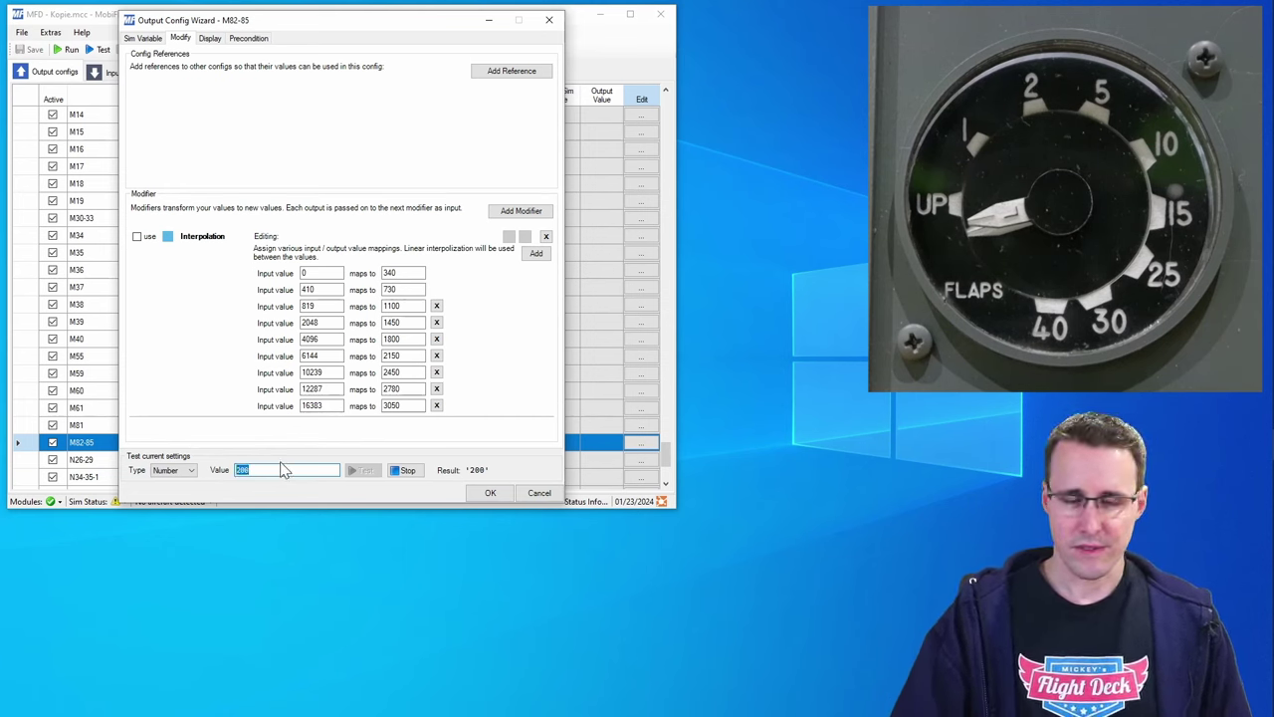
text(340)
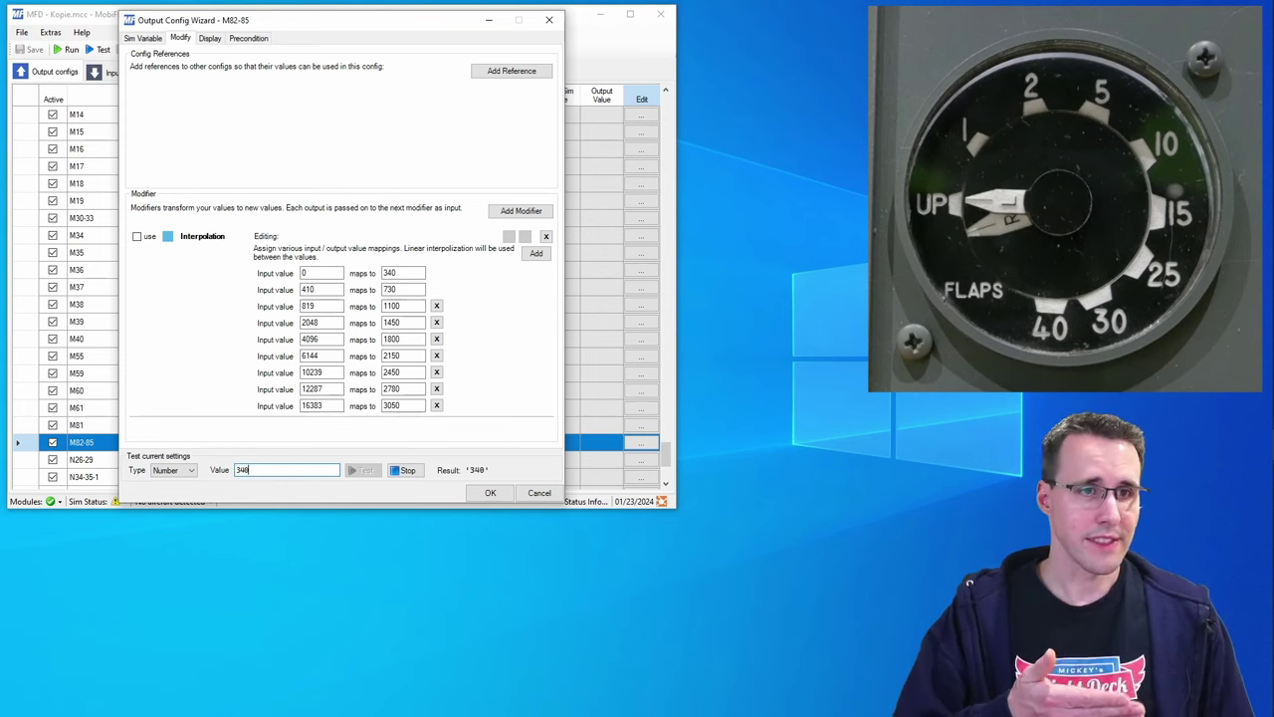
- Compare against the first interpolation row (0 → 340), then stop the stepper test
click(318, 274)
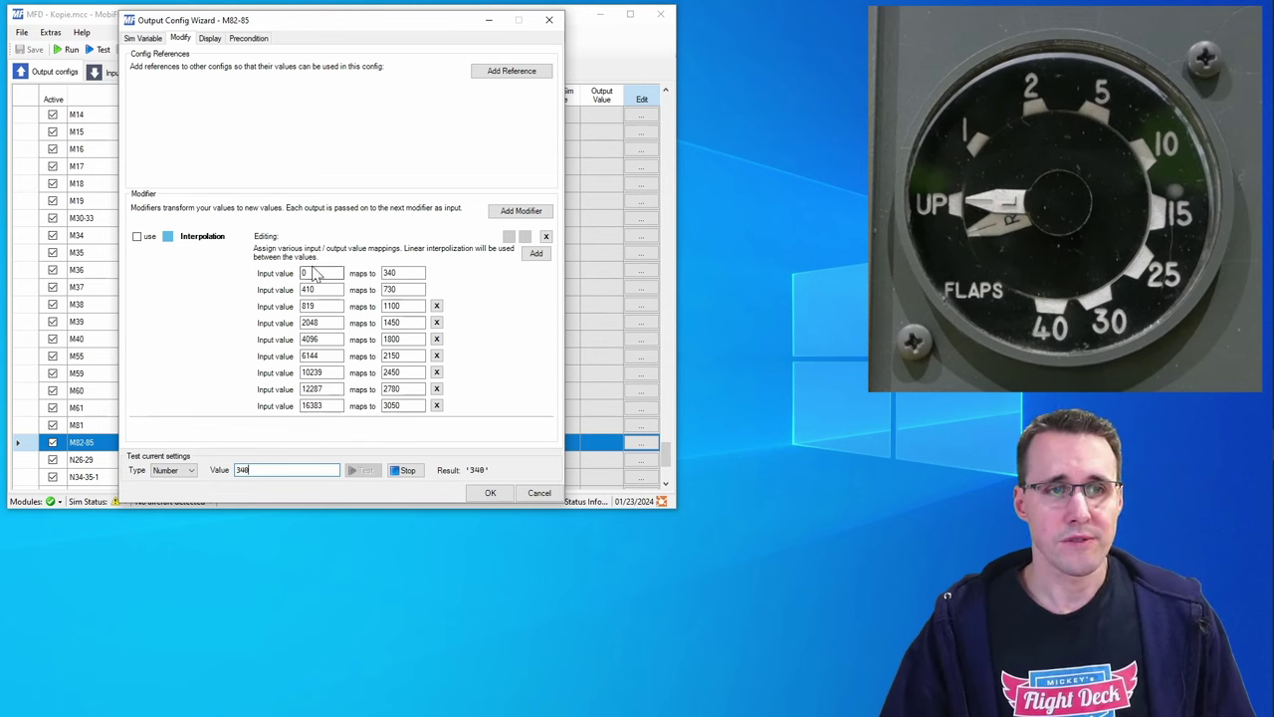
click(404, 273)
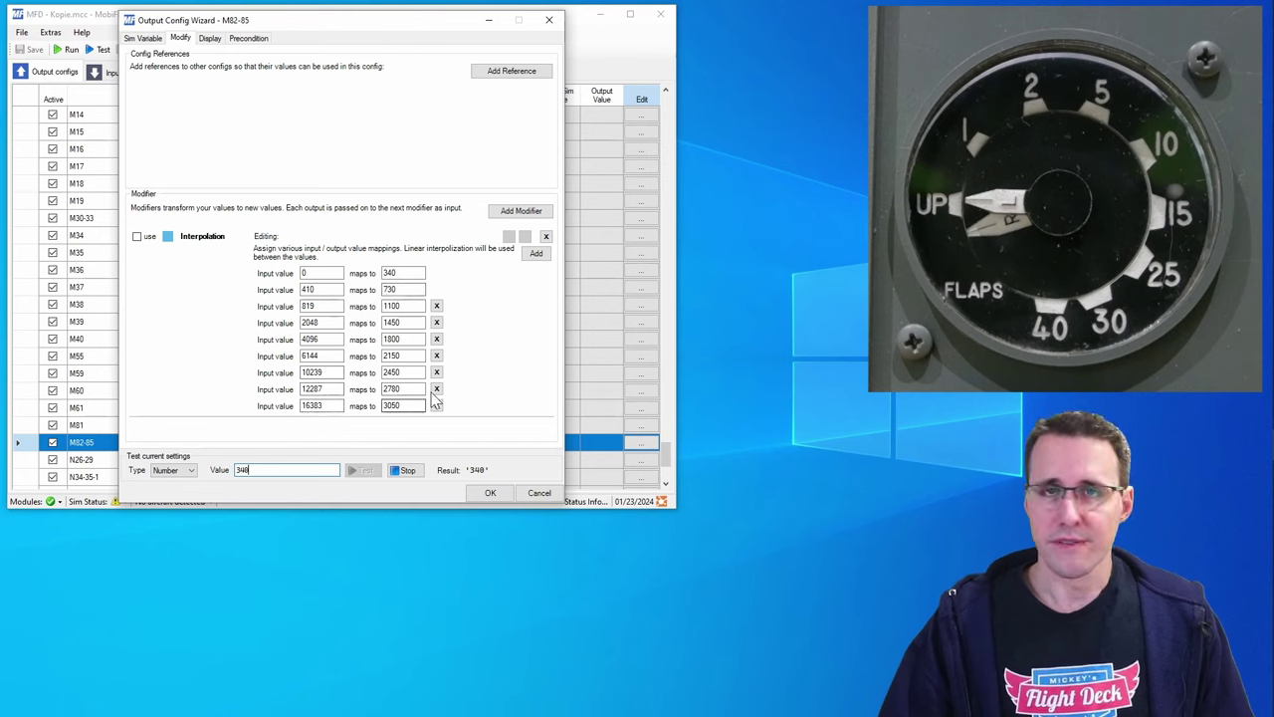
click(404, 470)
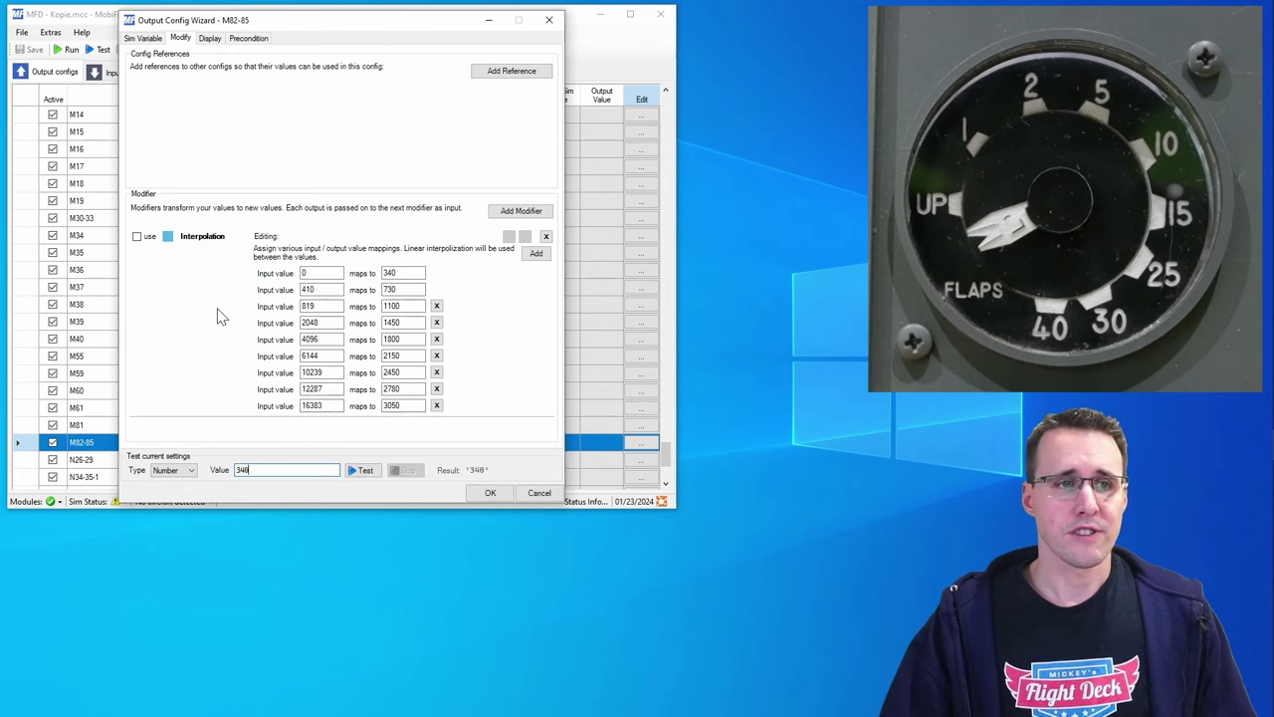
- Re-enable Interpolation and test the stepper with values 8, 410 and 819
click(140, 239)
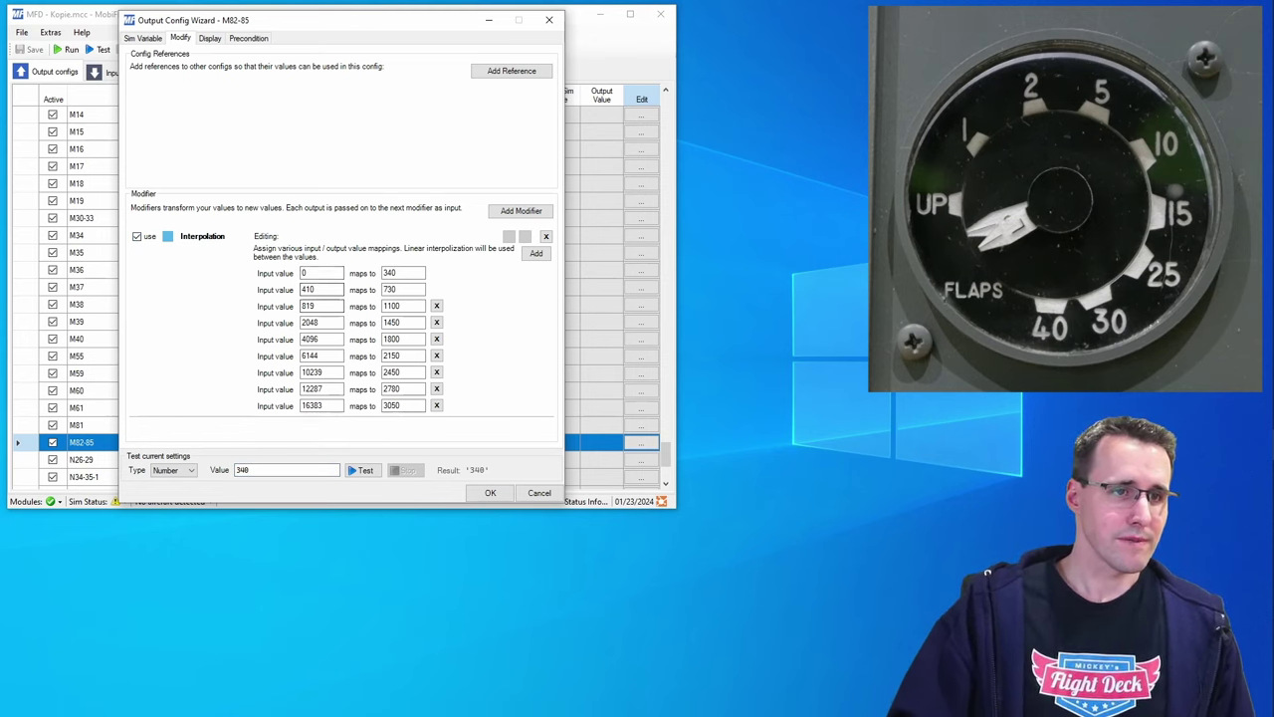
double_click(241, 470)
text(8)
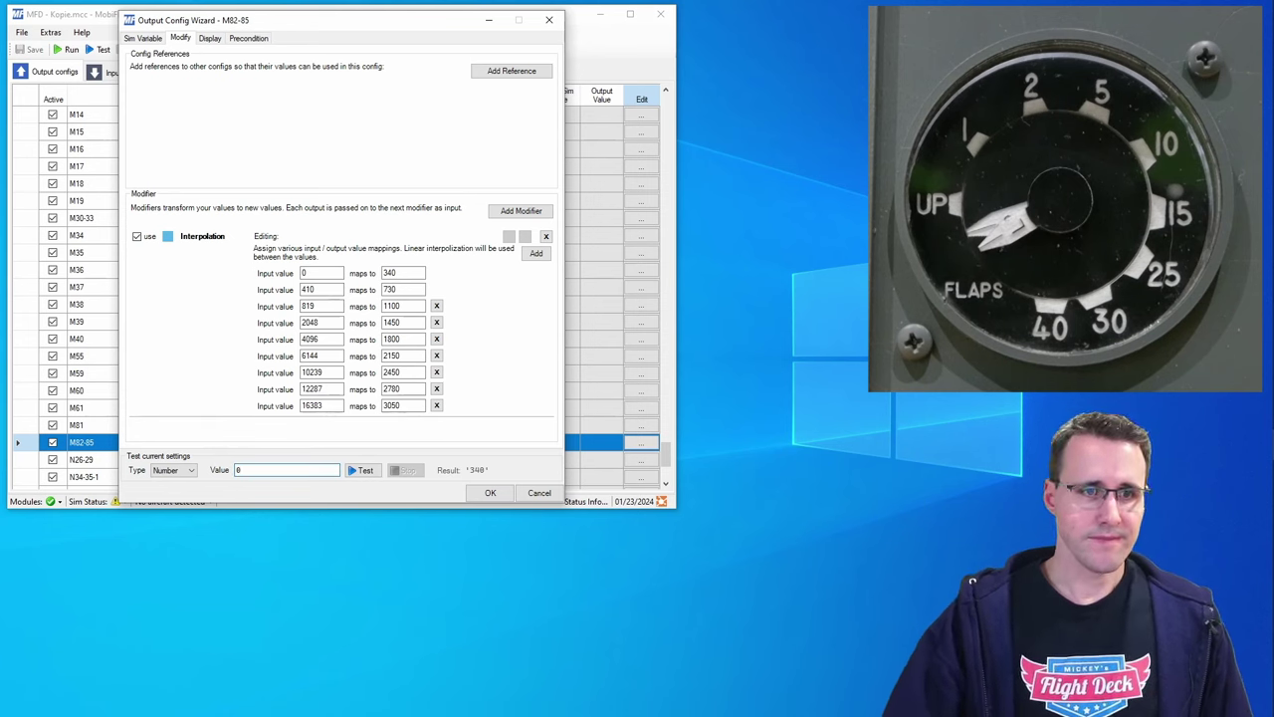
click(362, 470)
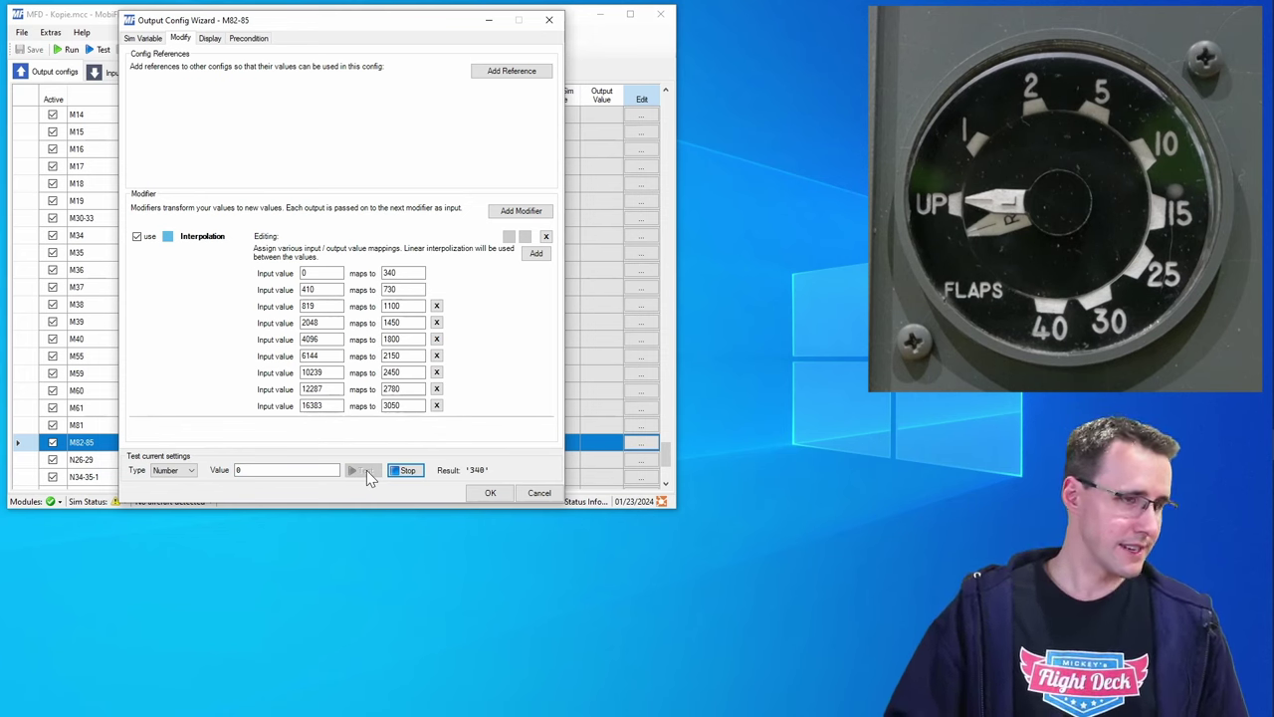
double_click(244, 470)
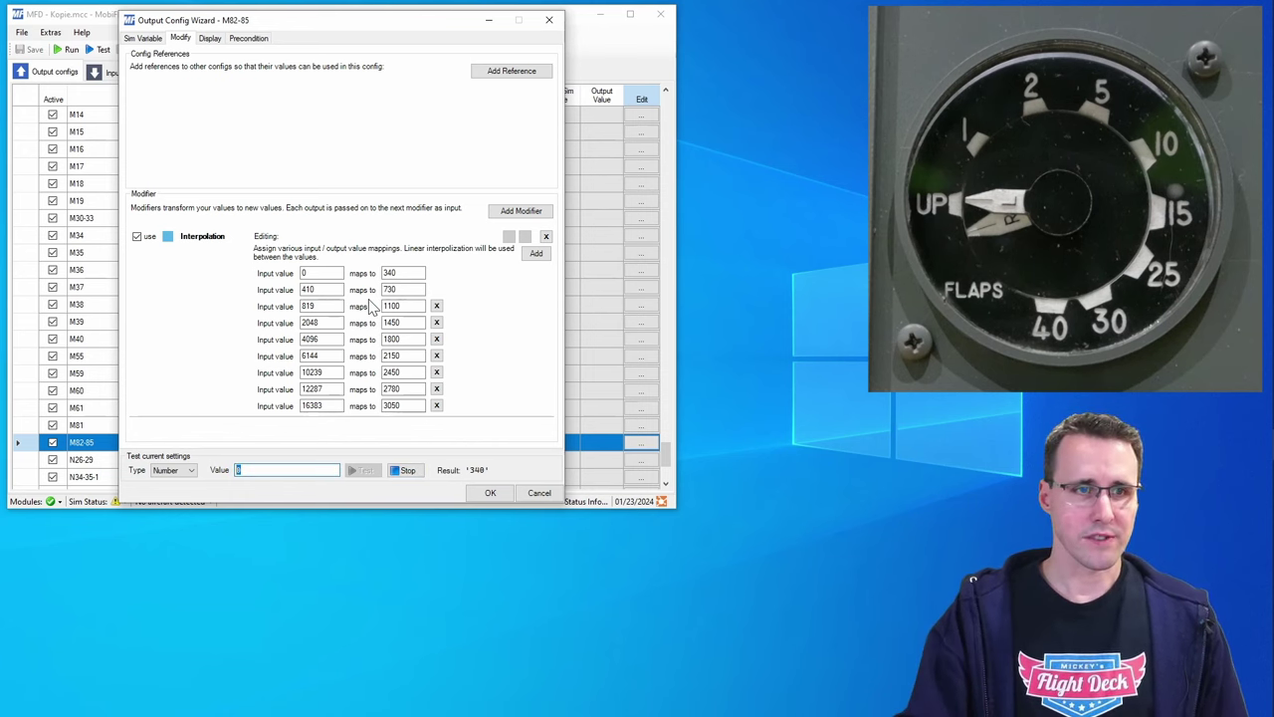
text(410)
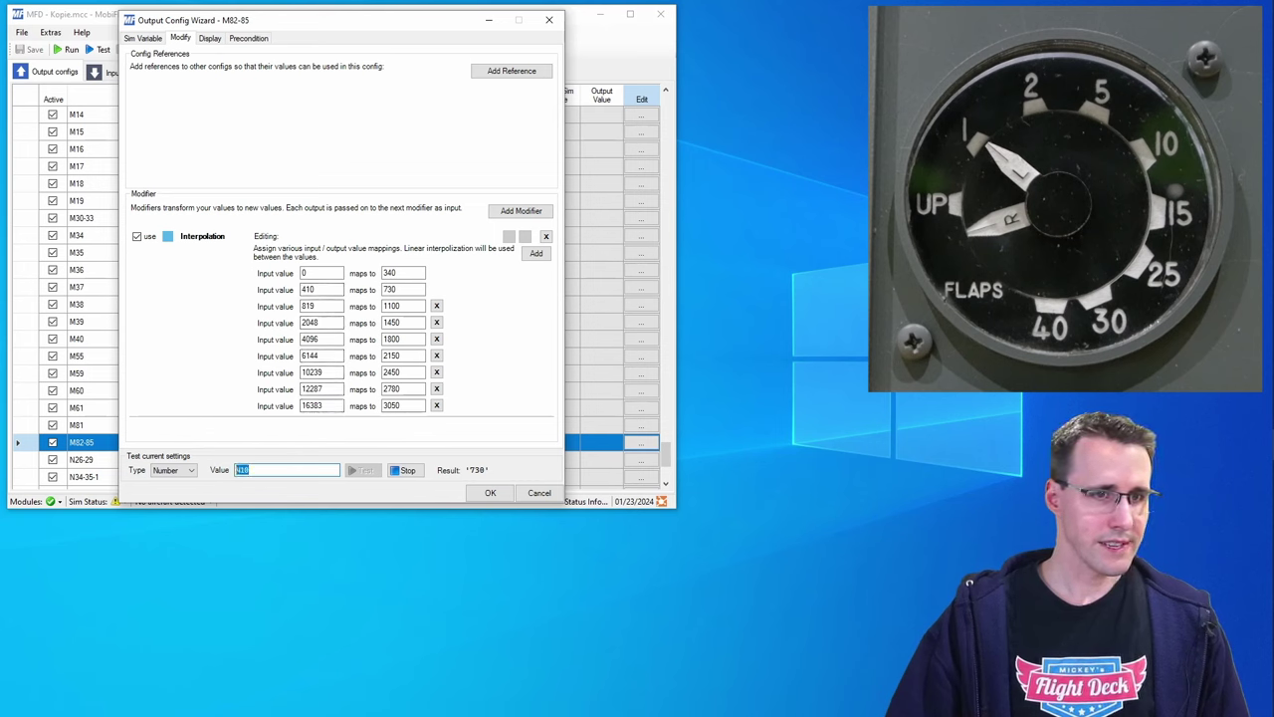
text(819)
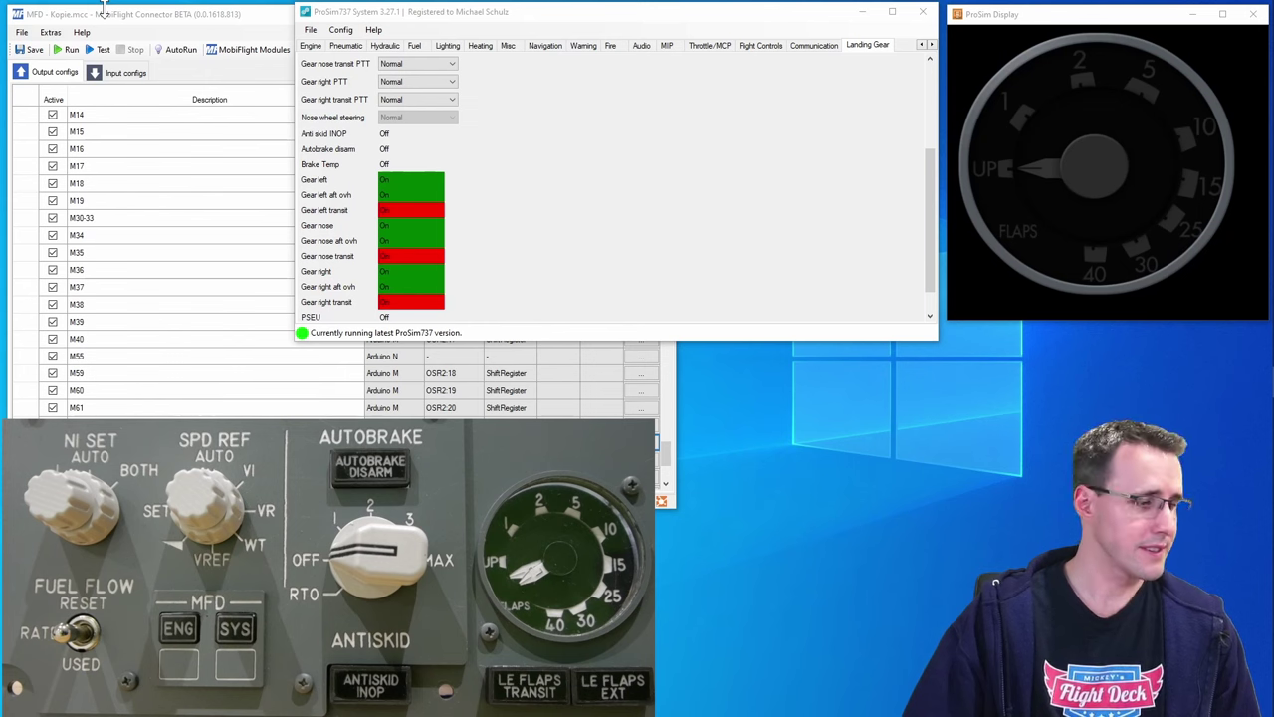
- Bring MobiFlight Connector to the front and put it in Run mode
click(70, 55)
click(70, 54)
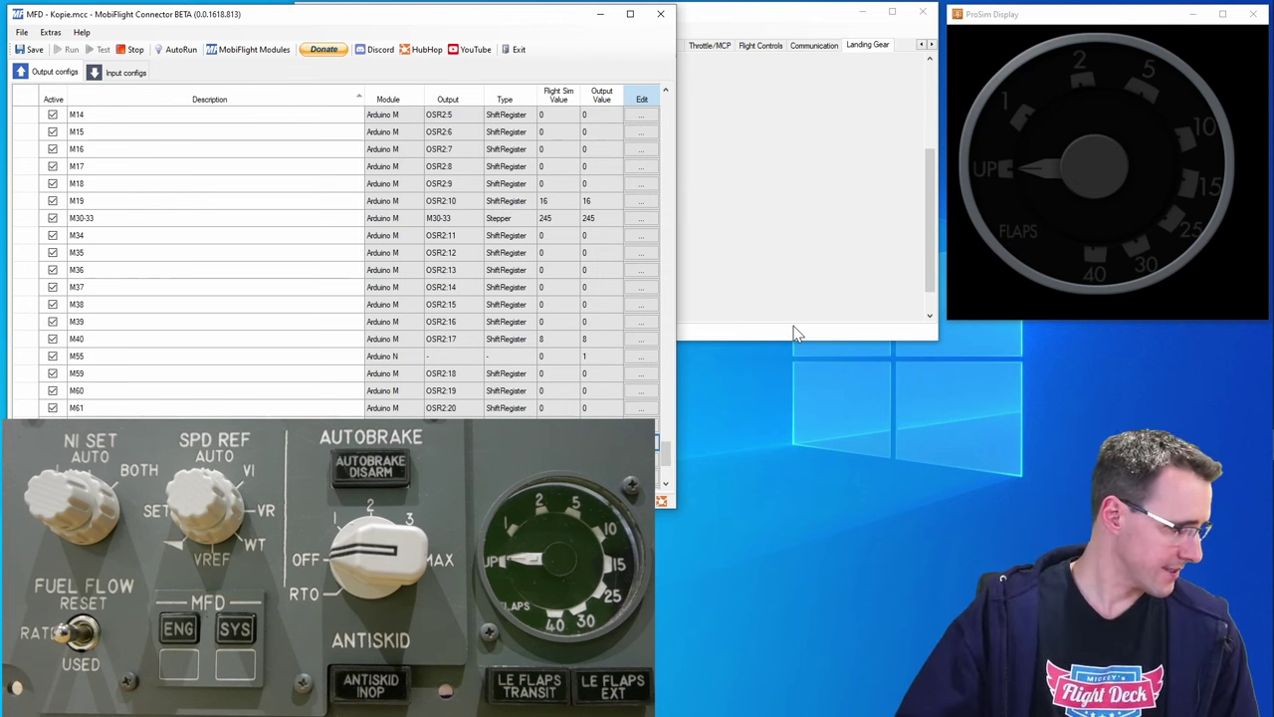
- In ProSim737 System, show the MIP page and scroll to the ISFD and LE Flap rows
click(735, 20)
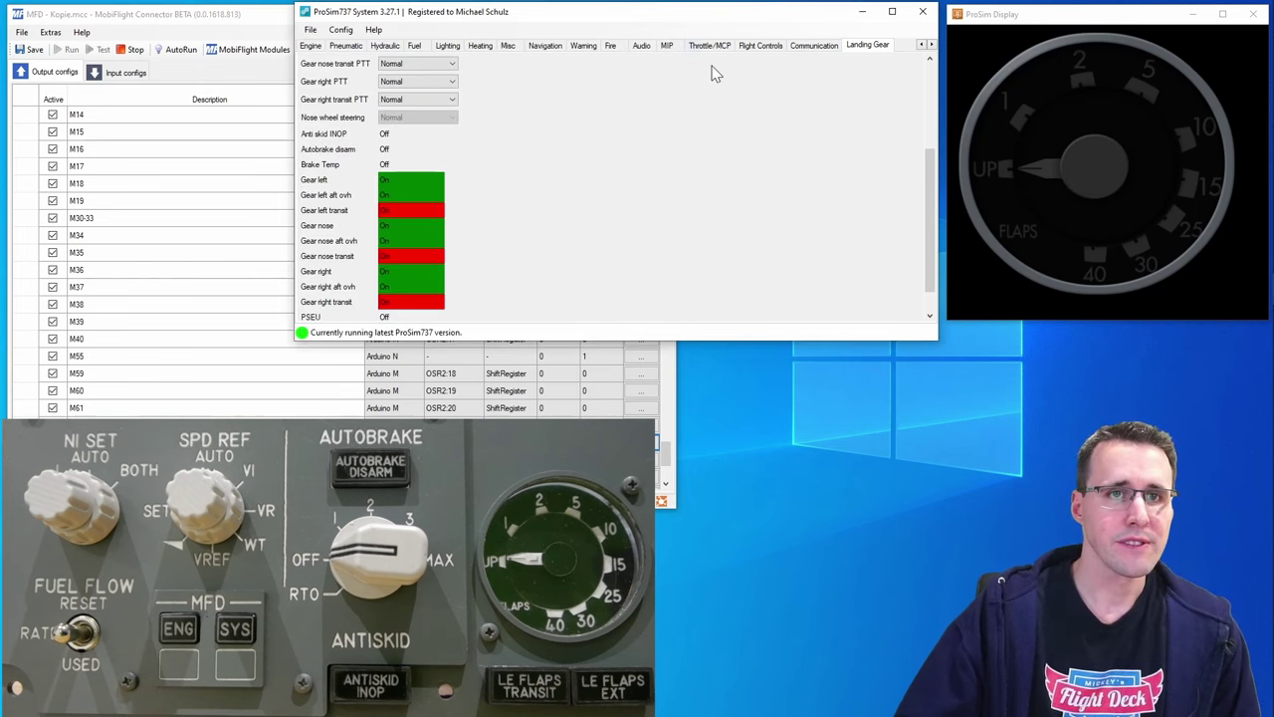
click(669, 47)
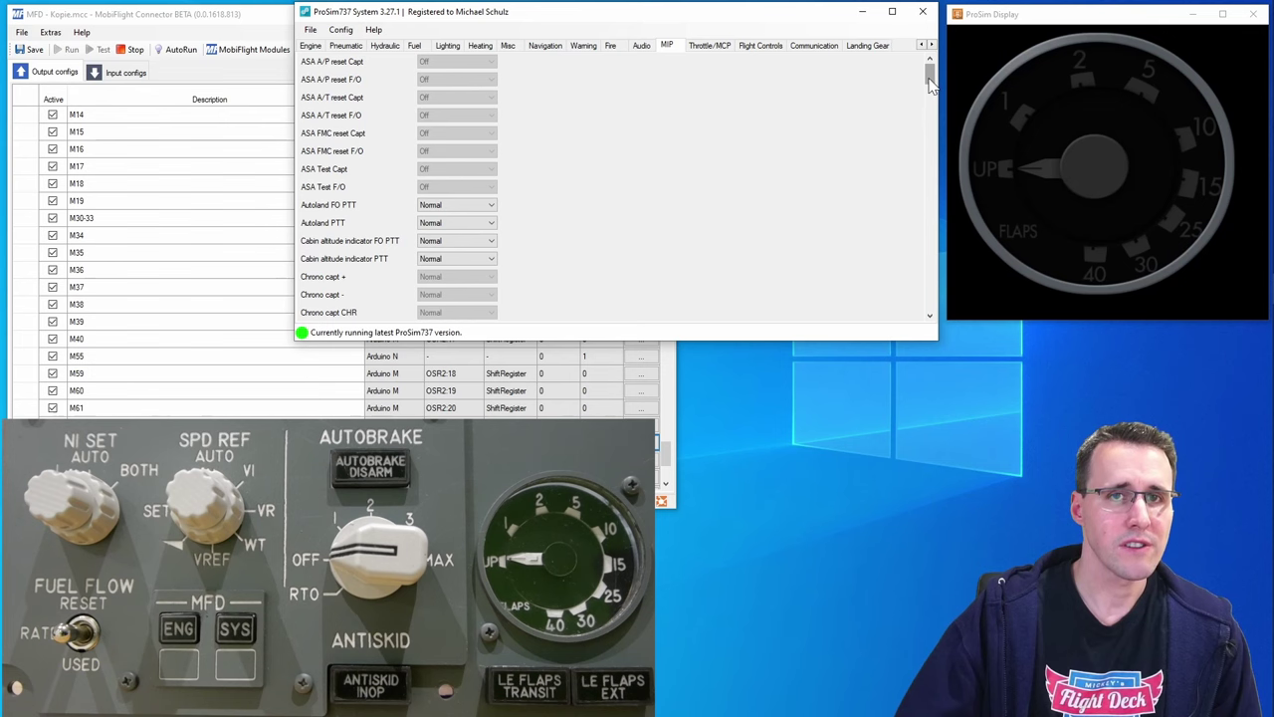
drag(929, 79, 929, 114)
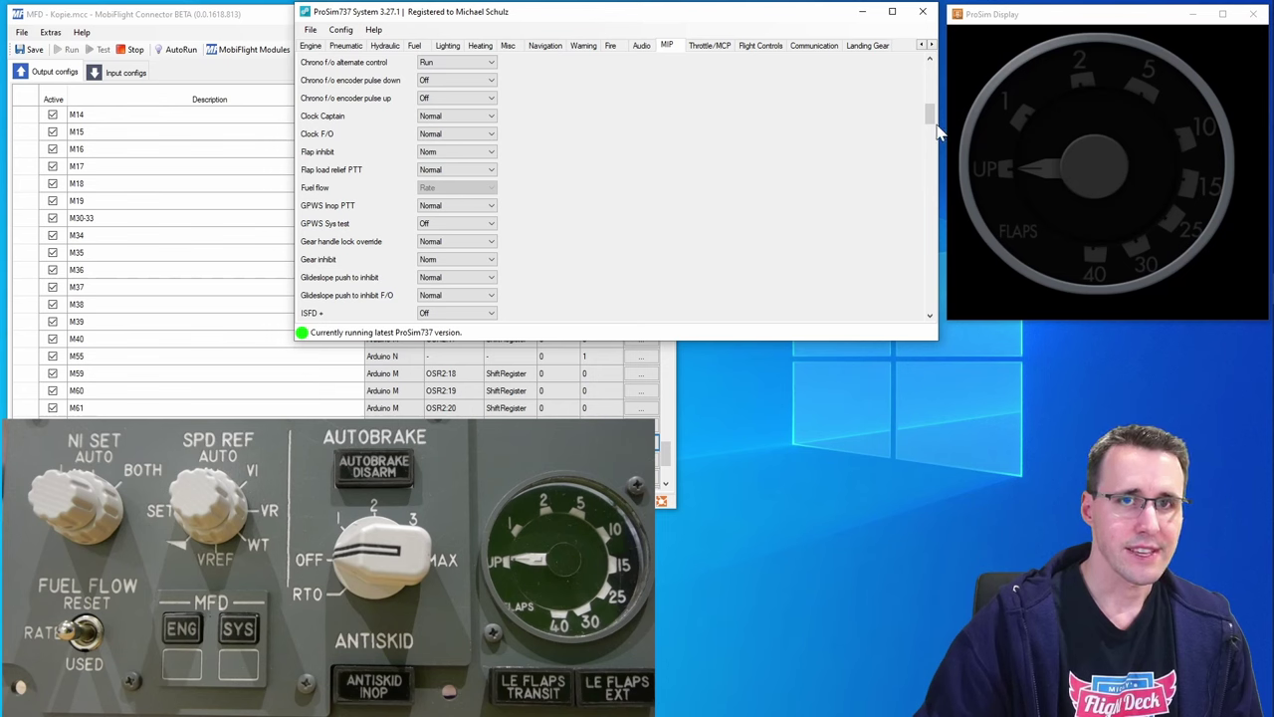
drag(932, 119, 932, 141)
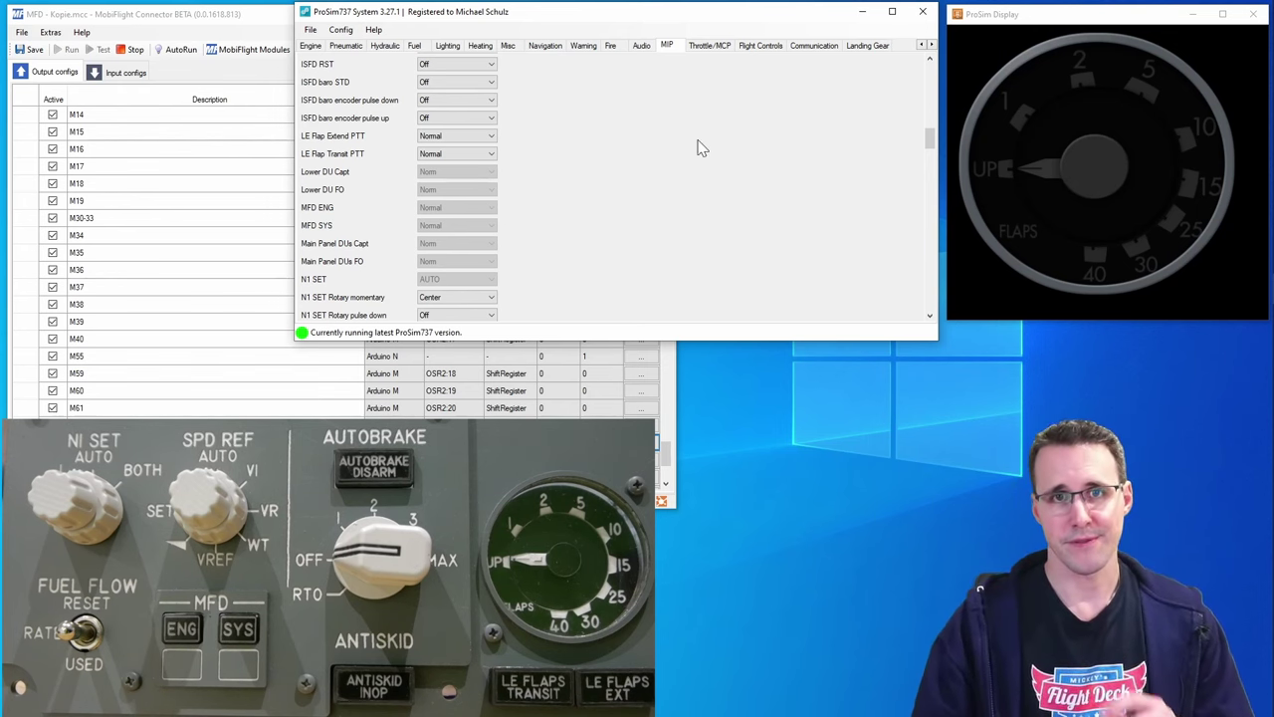
- Show ProSim737's Landing Gear settings with the autobrake, anti-skid and gear items
click(867, 46)
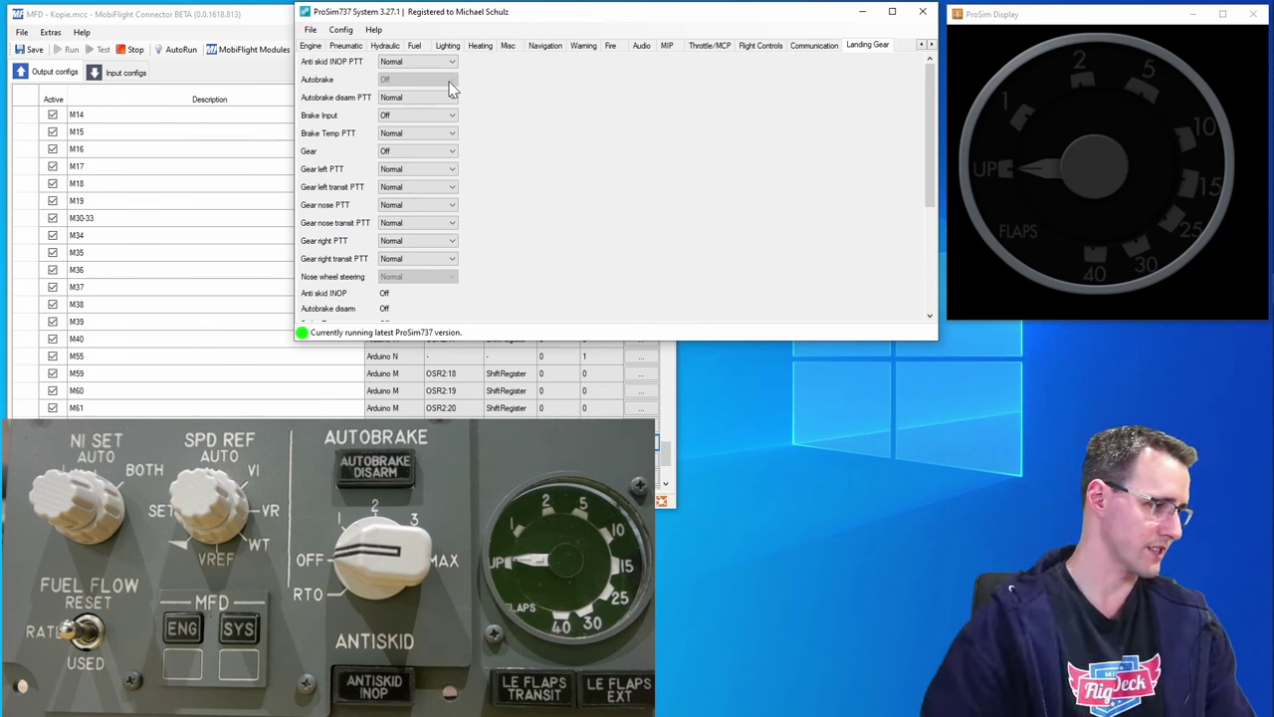
- Return to ProSim737's MIP page and scroll to the N1 SET and SPD REF rows
click(668, 47)
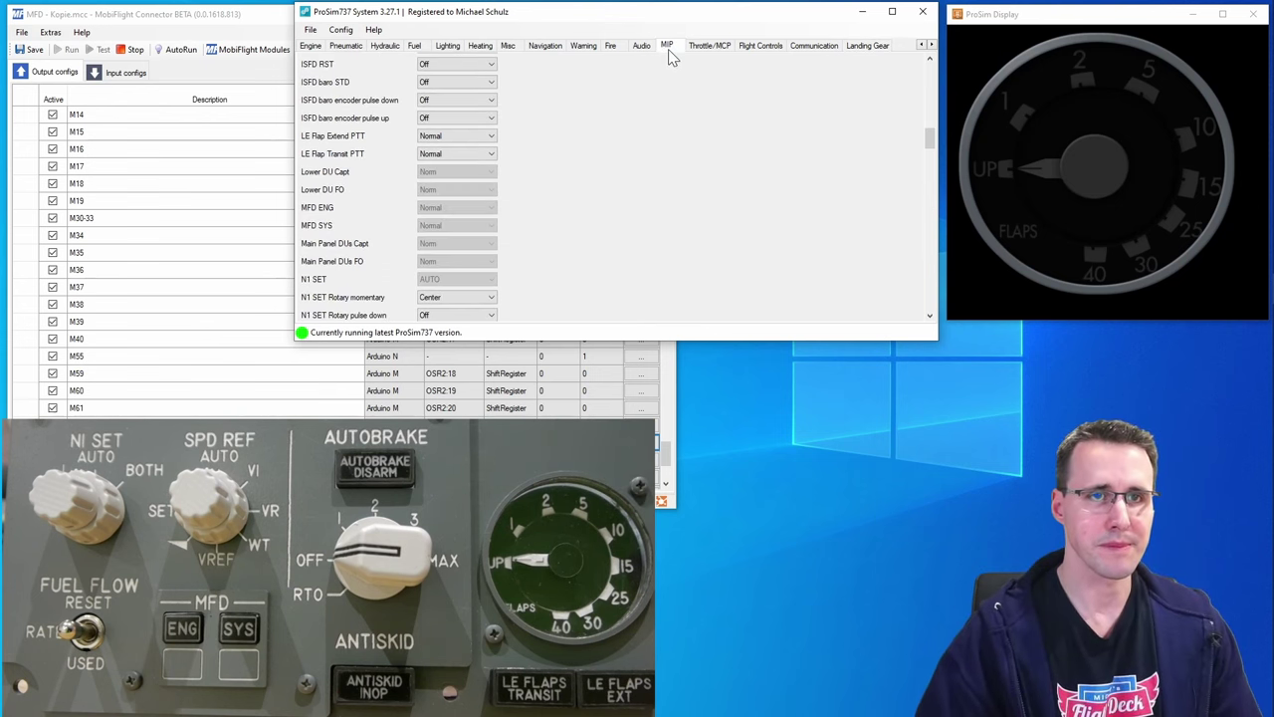
mouse_move(930, 139)
mouse_down()
mouse_move(933, 100)
mouse_move(931, 165)
mouse_up()
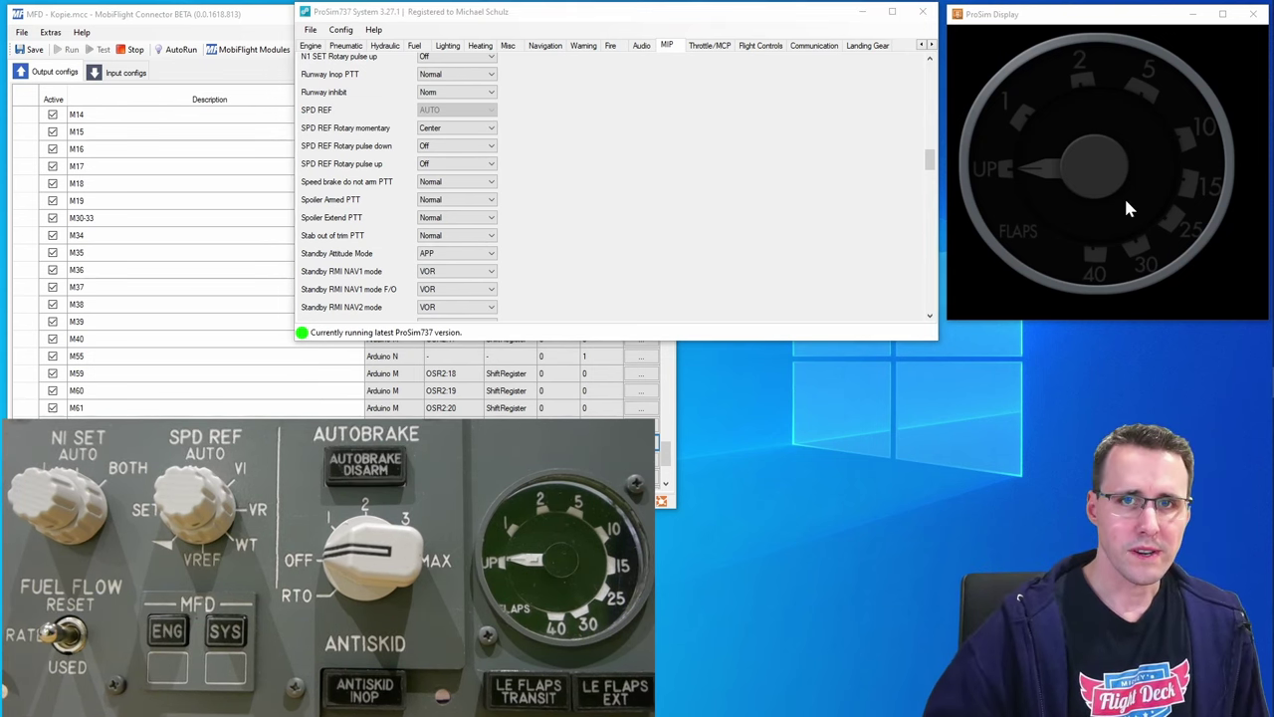
drag(928, 161, 929, 156)
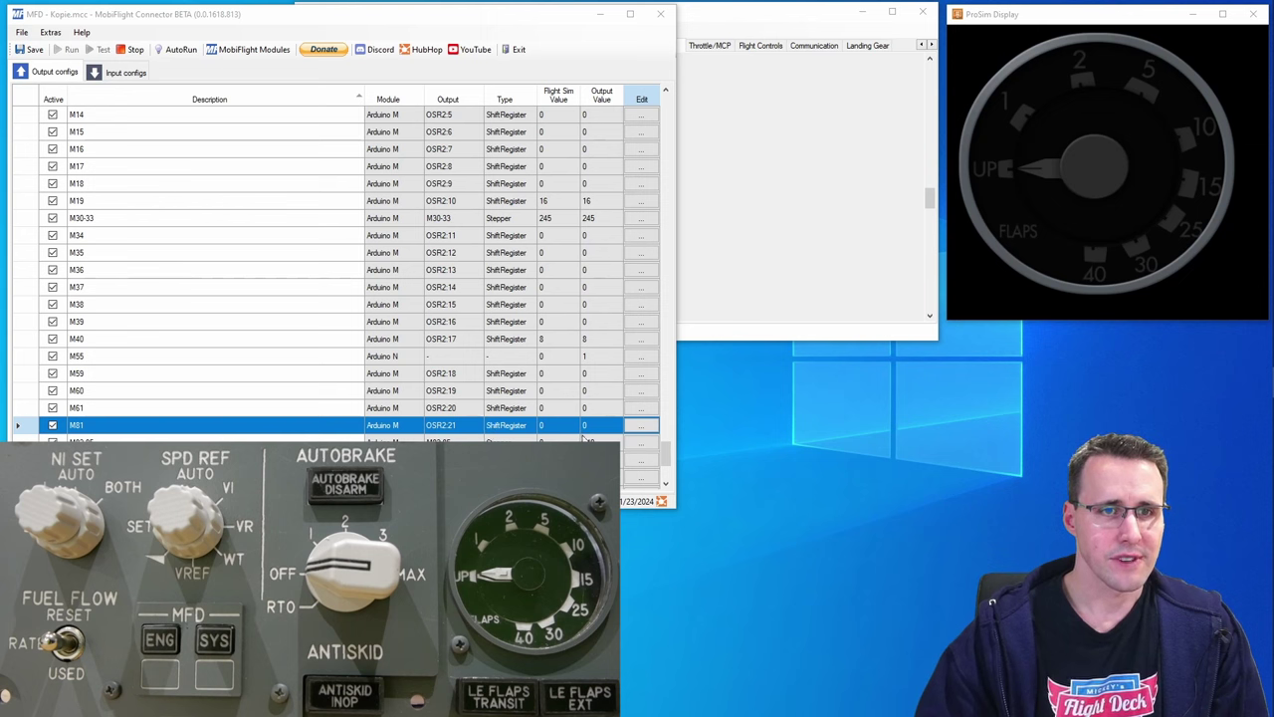
- Toggle LE Flap Extend on and off in ProSim737 while checking M81's values in MobiFlight
click(723, 31)
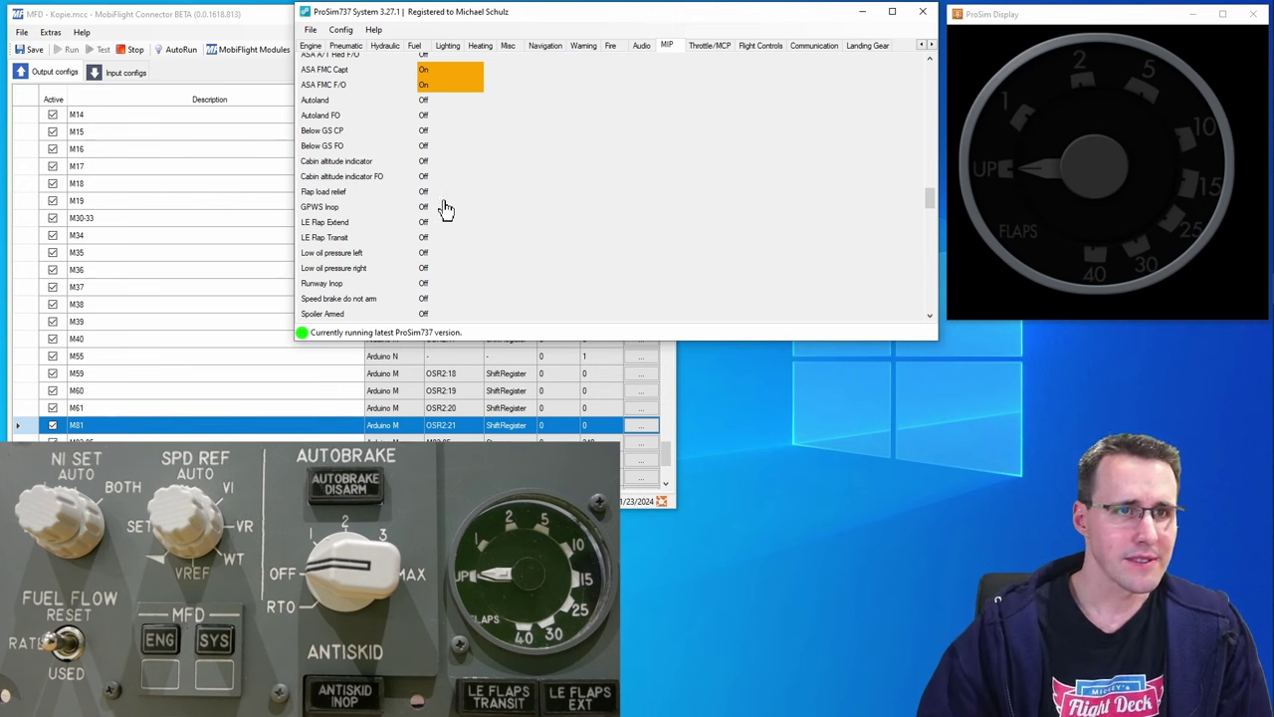
click(426, 225)
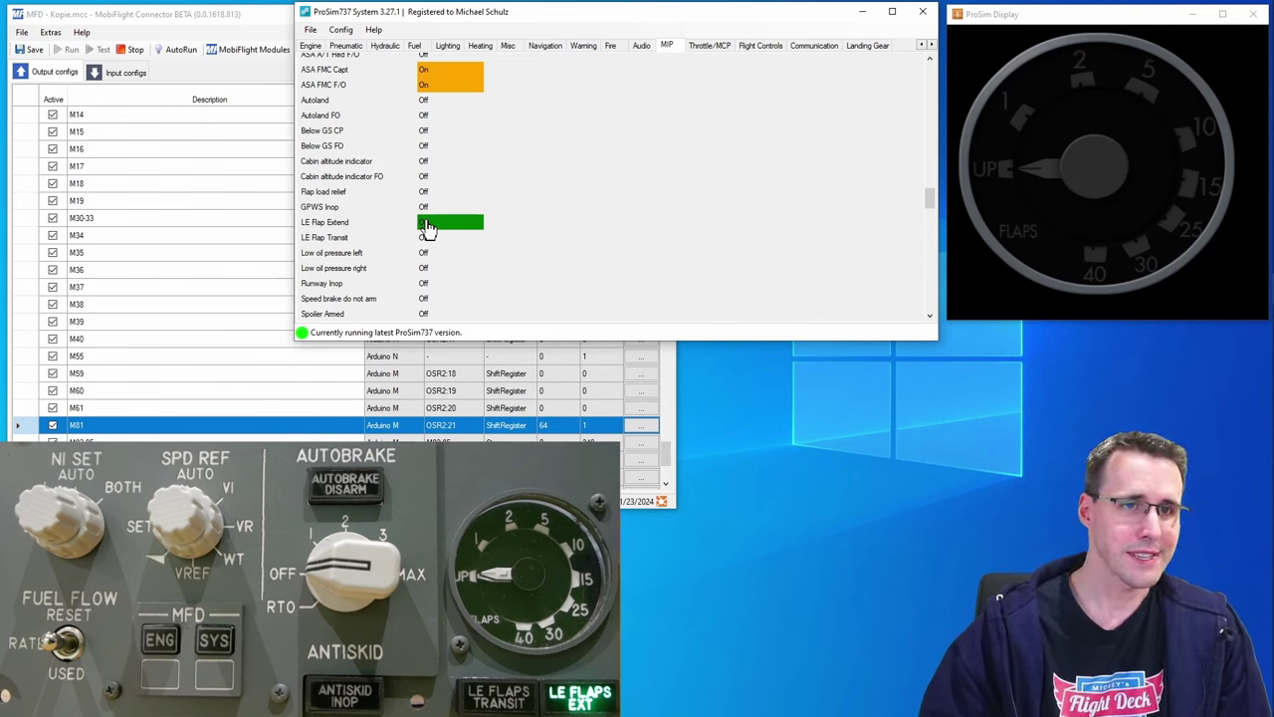
click(426, 225)
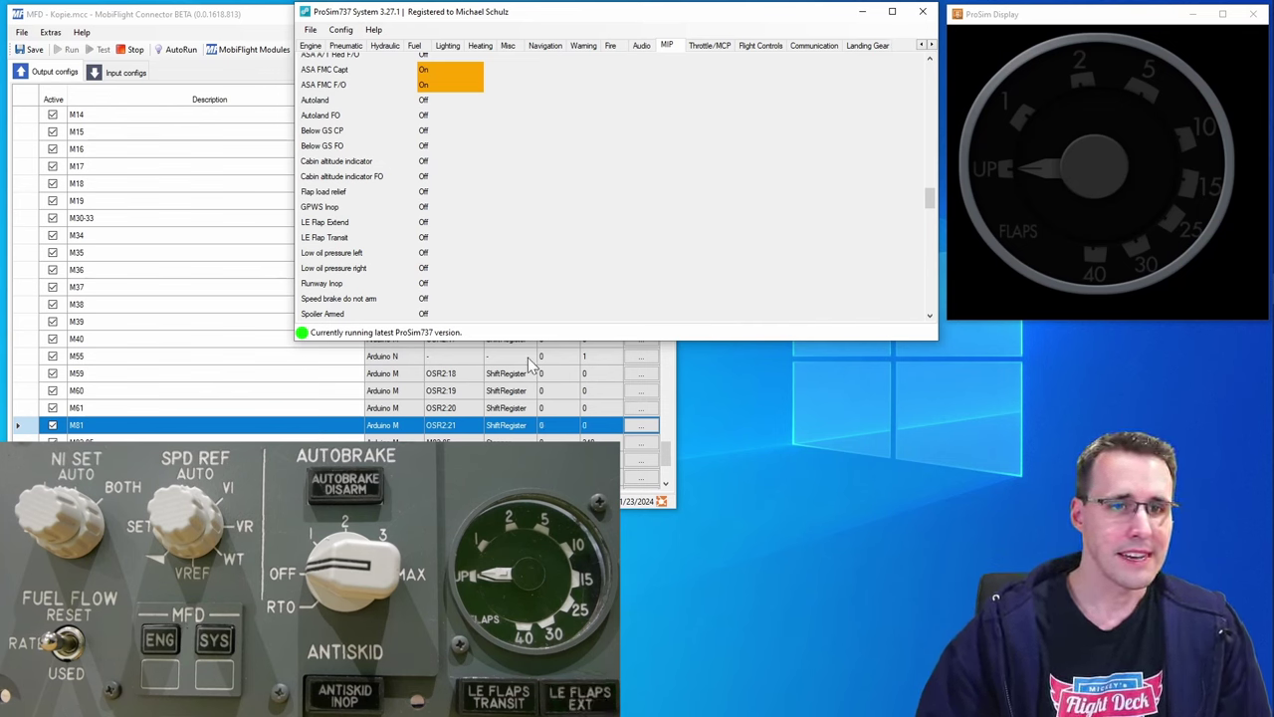
click(540, 433)
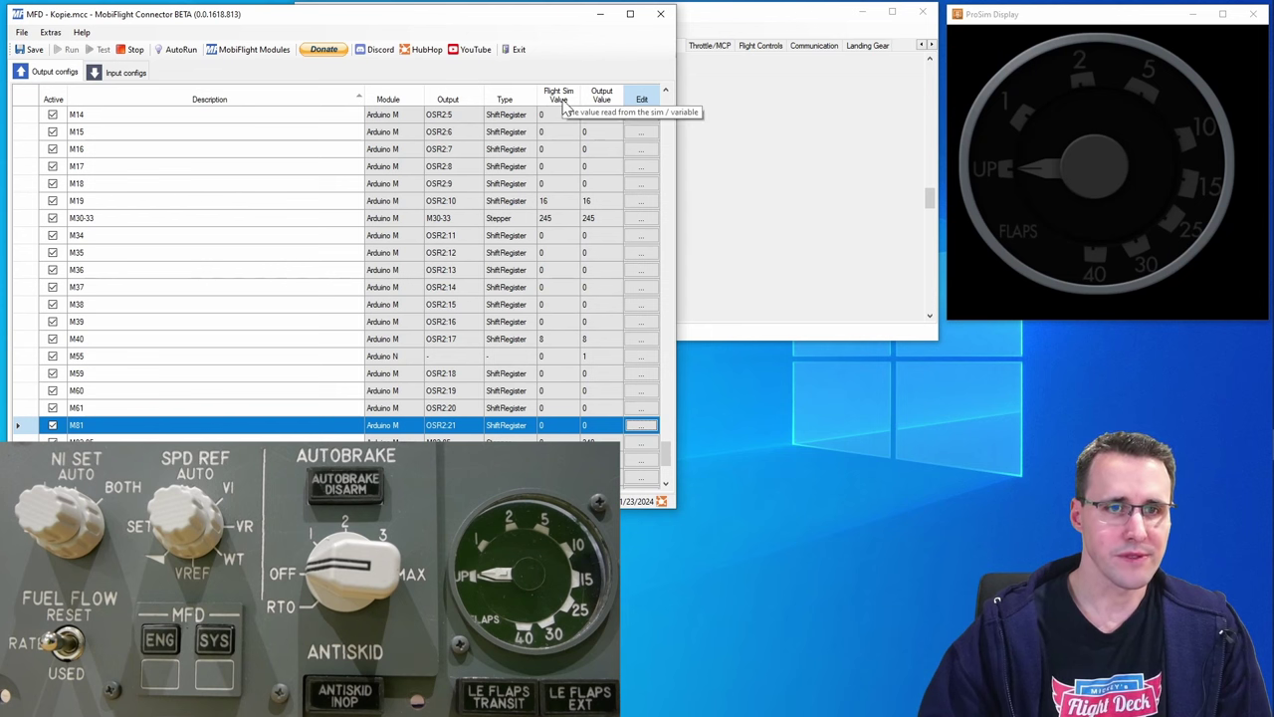
key(alt+Tab)
- Switch LE Flap Extend, then LE Flap Transit, on and off to test their lights
click(430, 223)
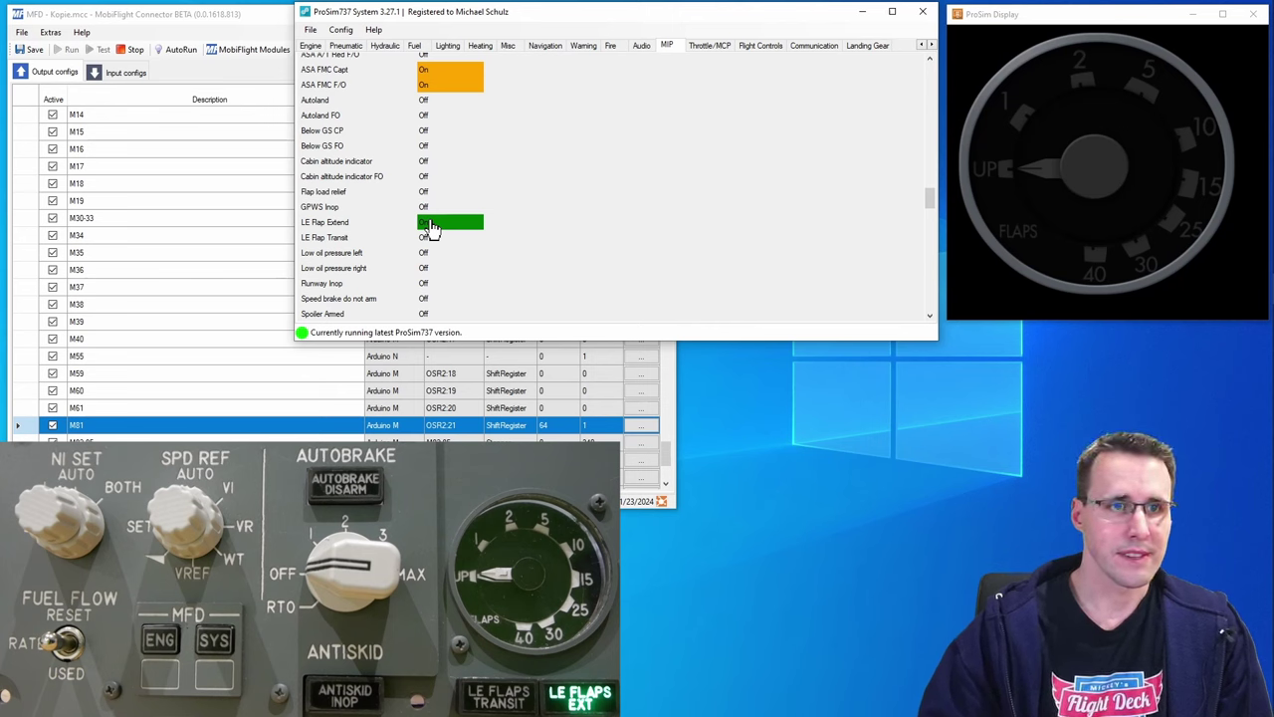
click(428, 225)
click(427, 239)
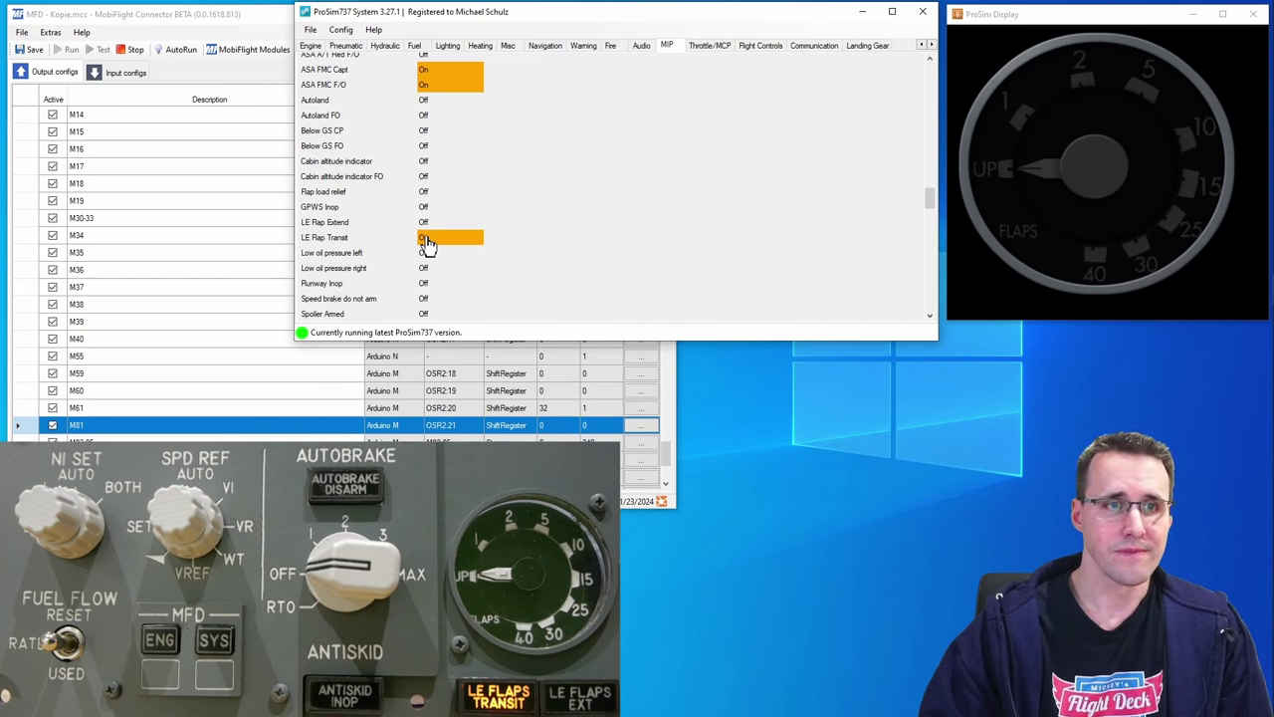
click(426, 240)
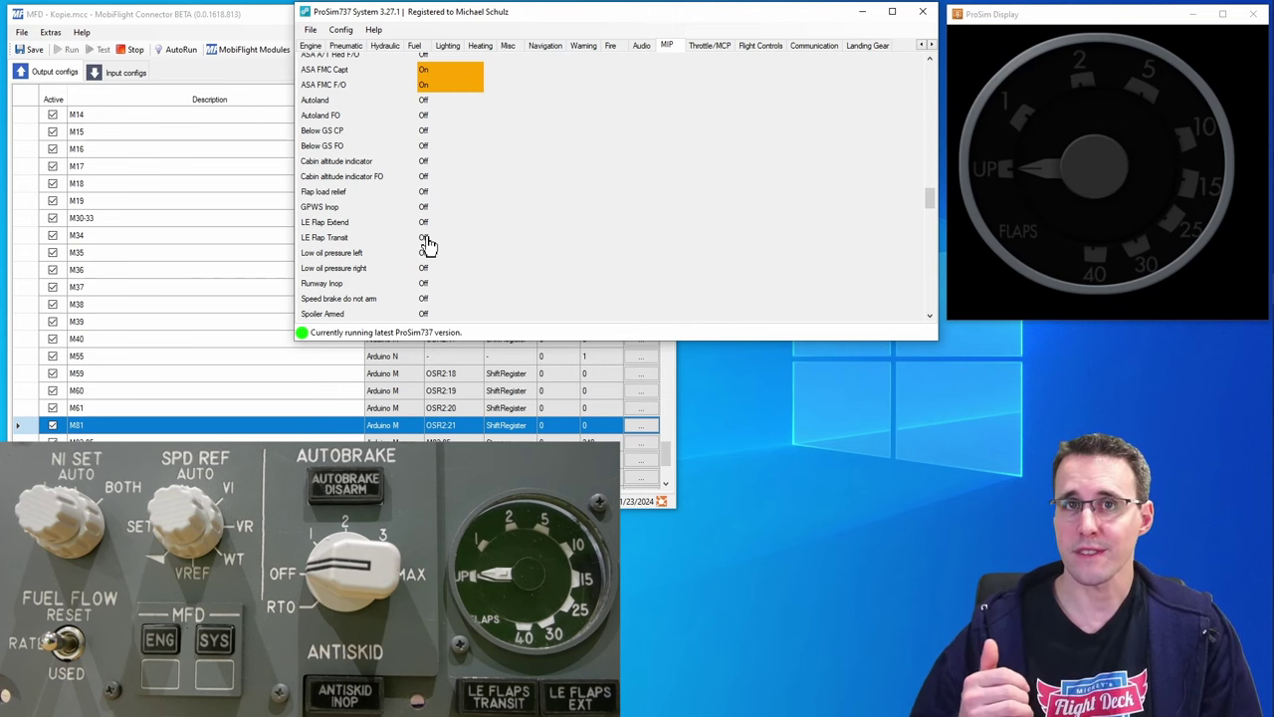
- Review M81's Comparison modifier (above 0 gives 1, else 0) and close its wizard
click(641, 429)
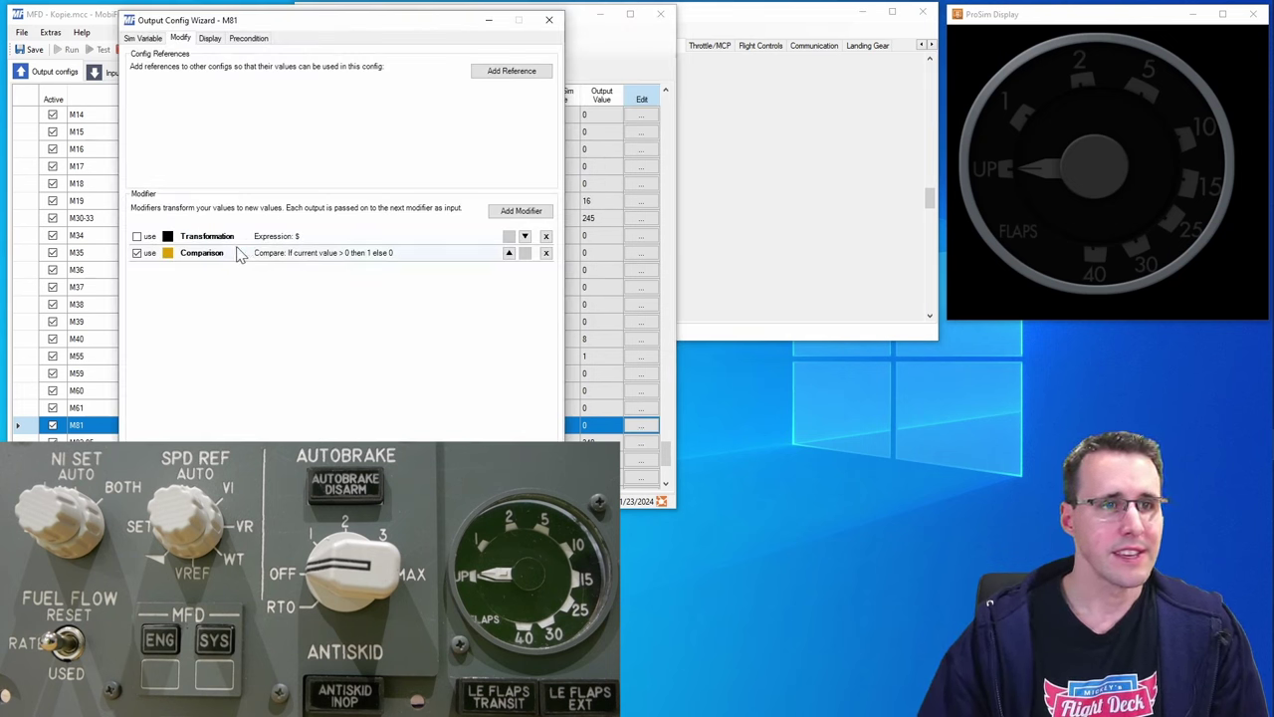
click(304, 255)
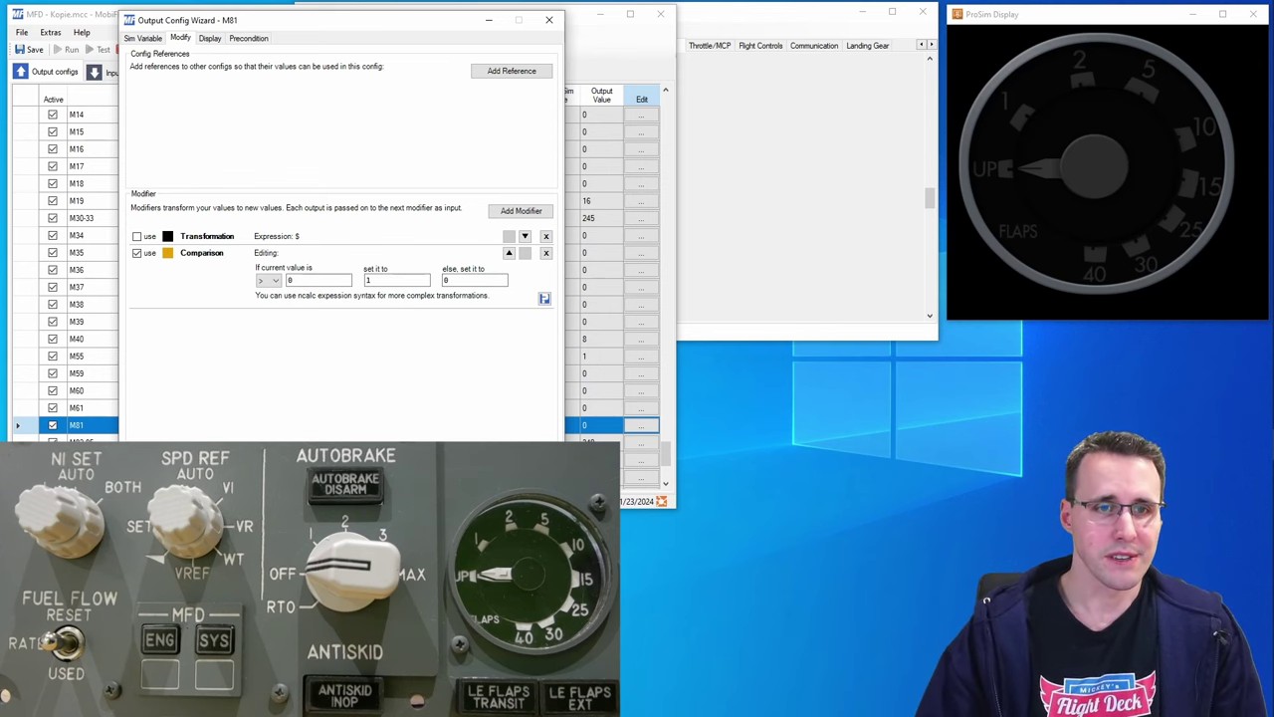
key(Return)
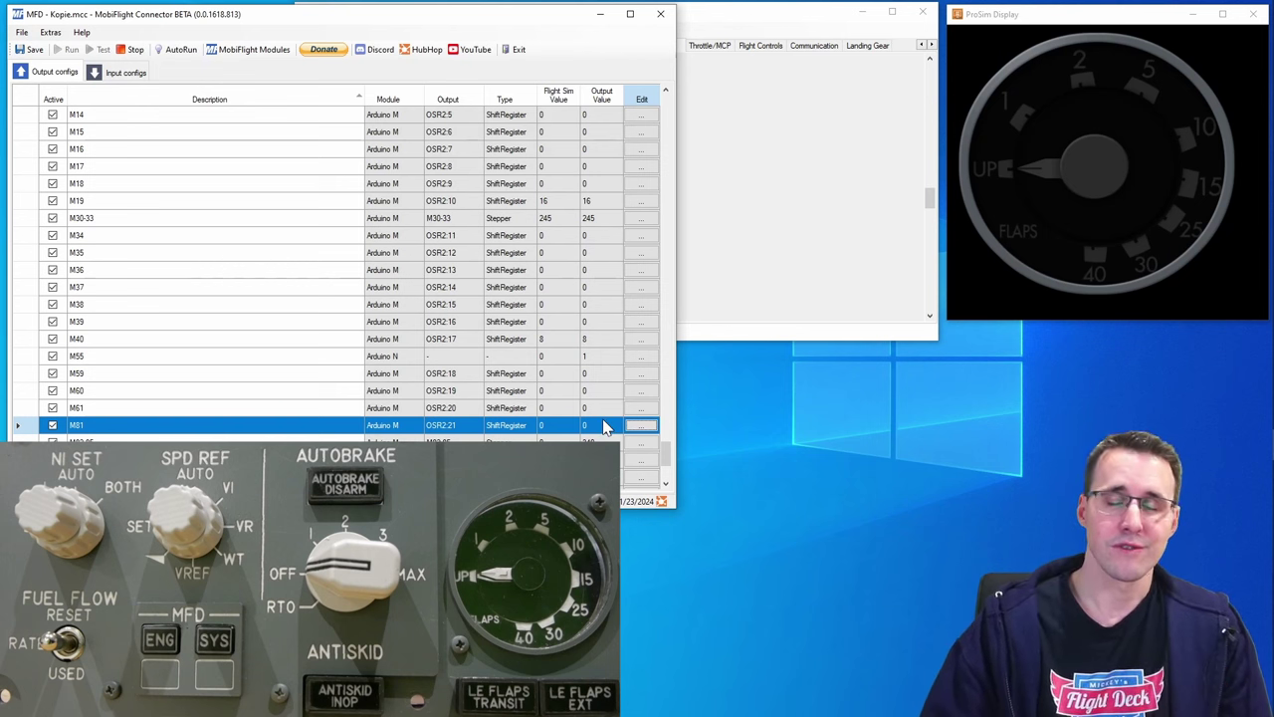
- In ProSim737, toggle LE Flap Extend and LE Flap Transit on and off to test their lights
click(750, 10)
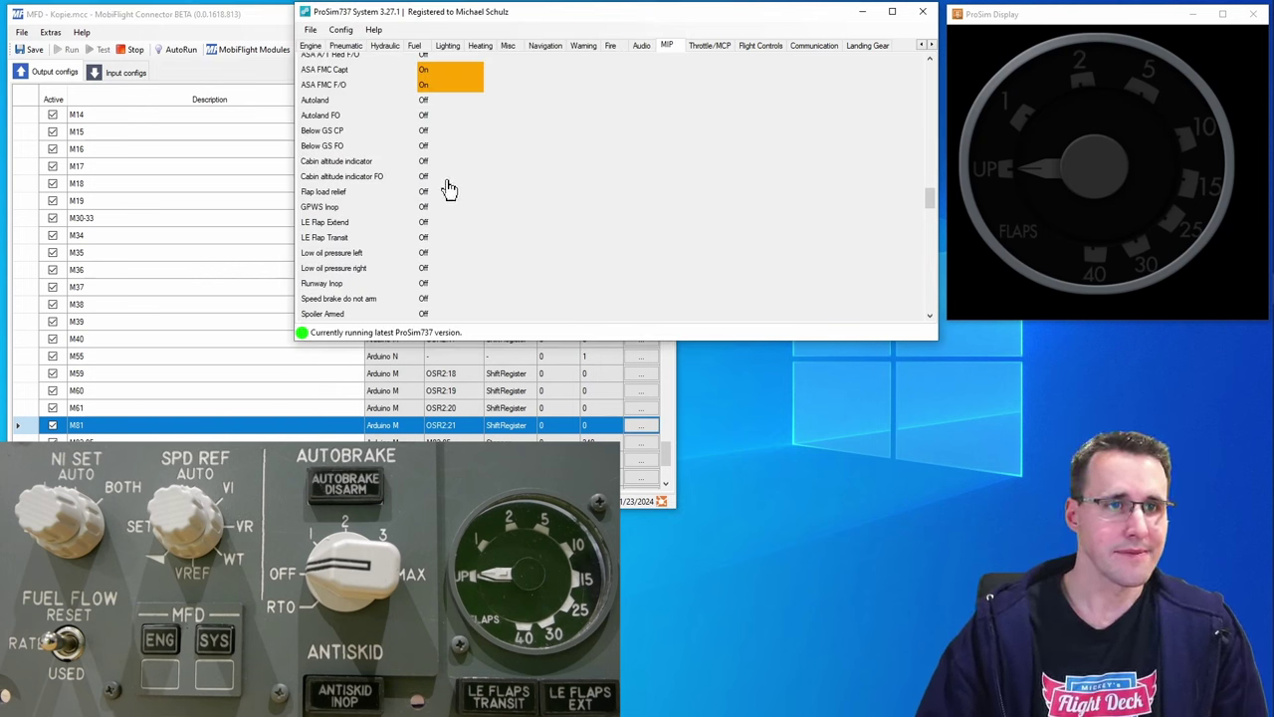
click(435, 223)
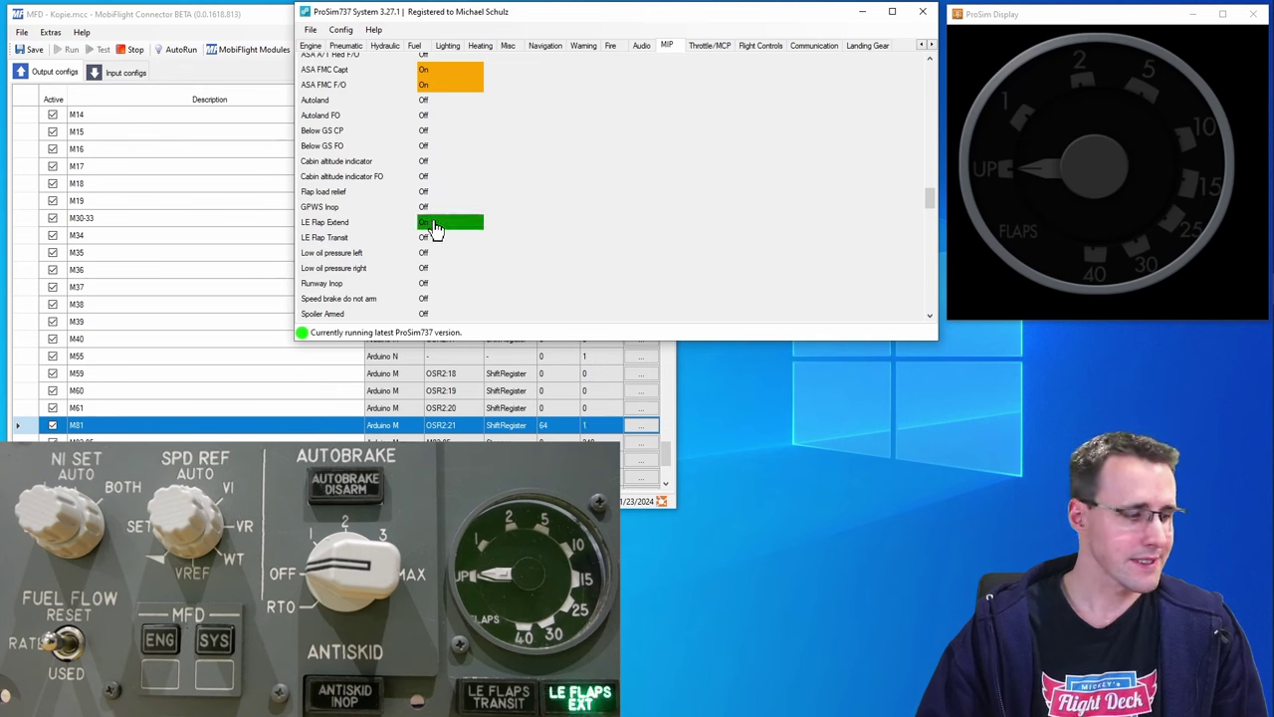
click(434, 225)
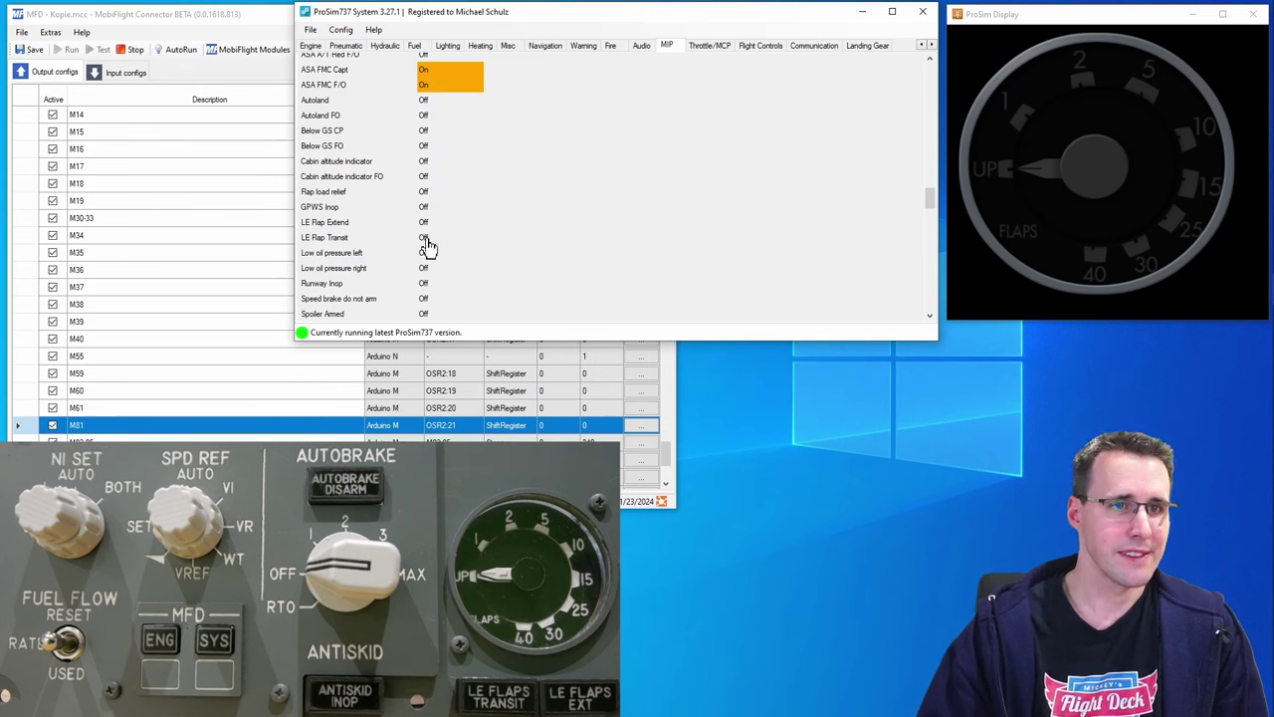
click(426, 241)
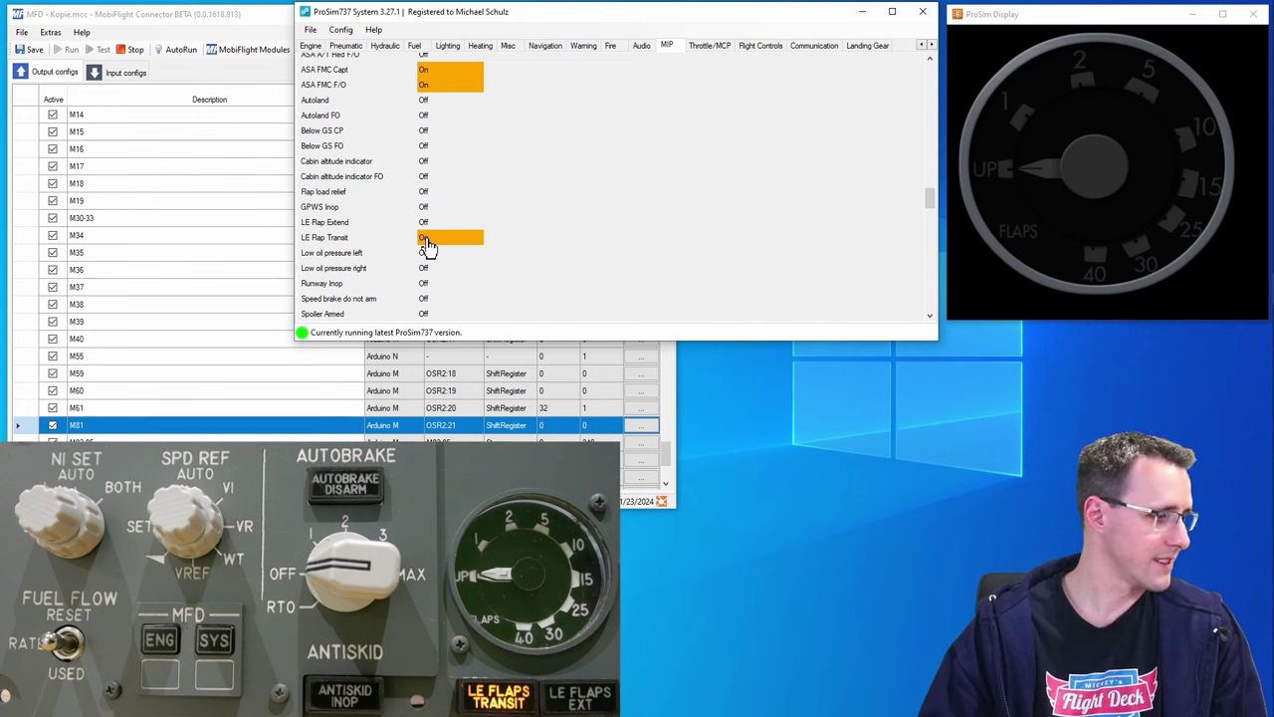
click(426, 241)
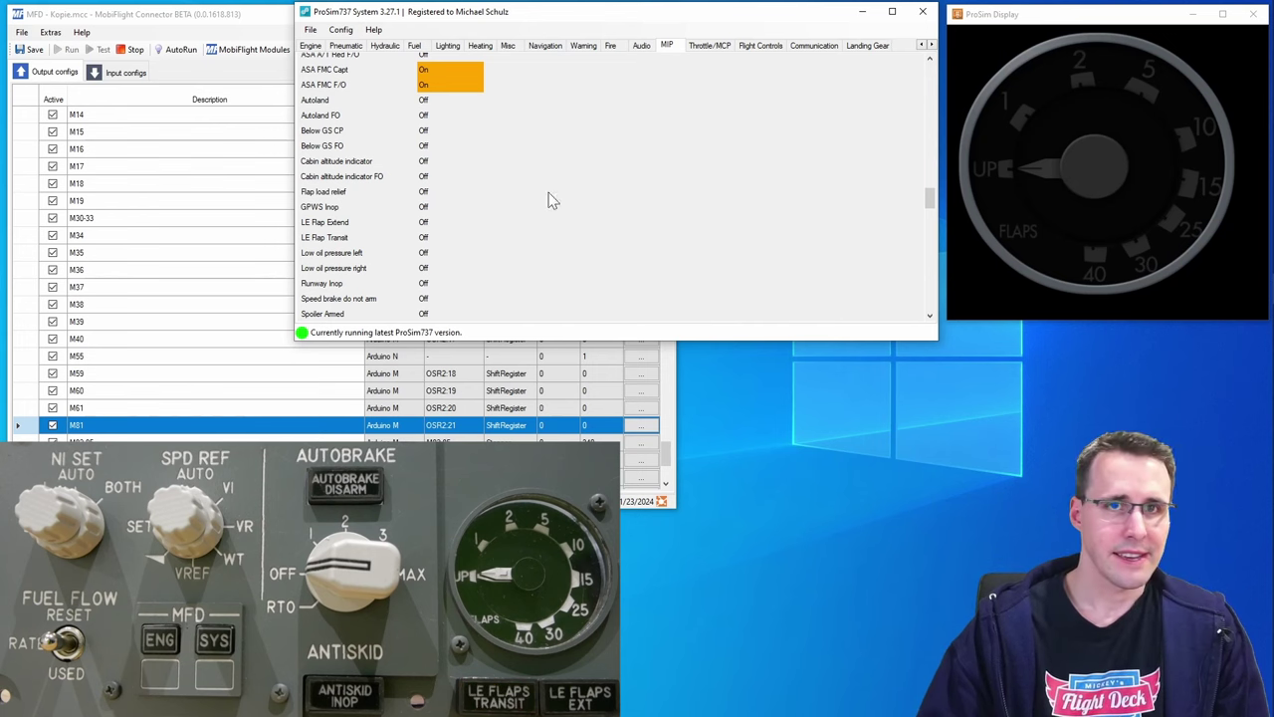
- On the Landing Gear tab, toggle Anti skid INOP on and off, then turn Autobrake disarm on
click(861, 50)
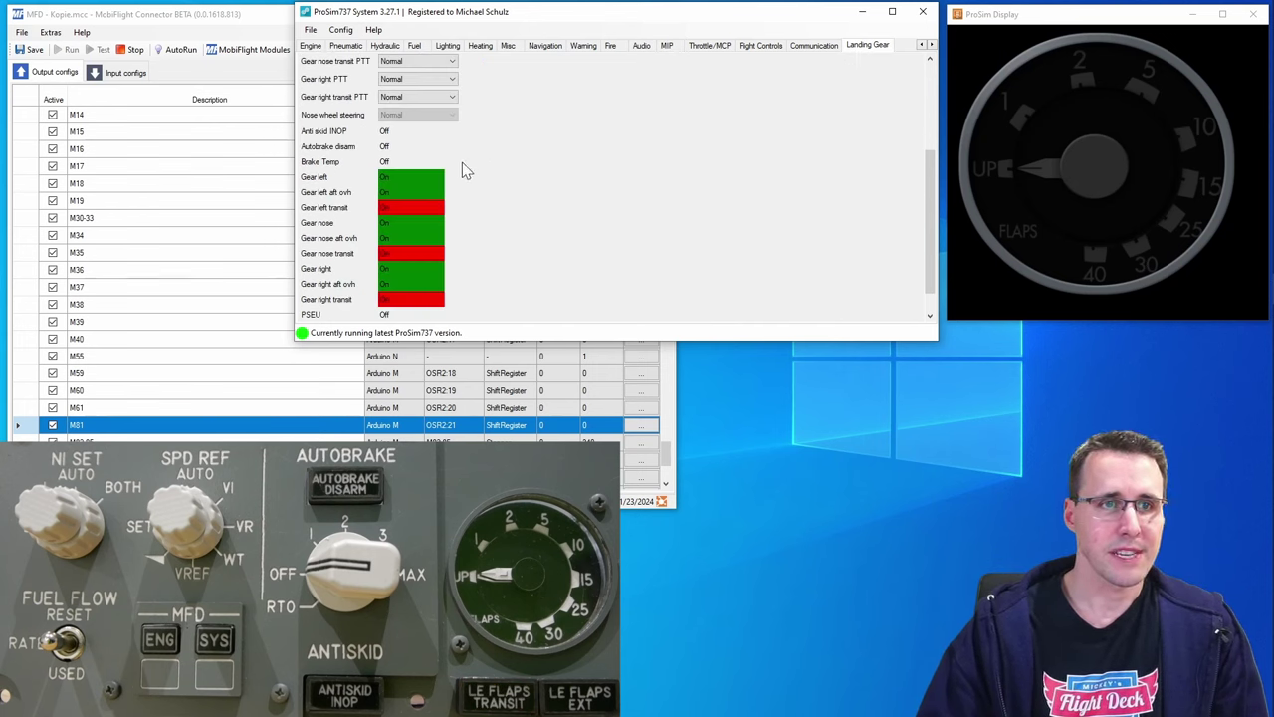
click(389, 133)
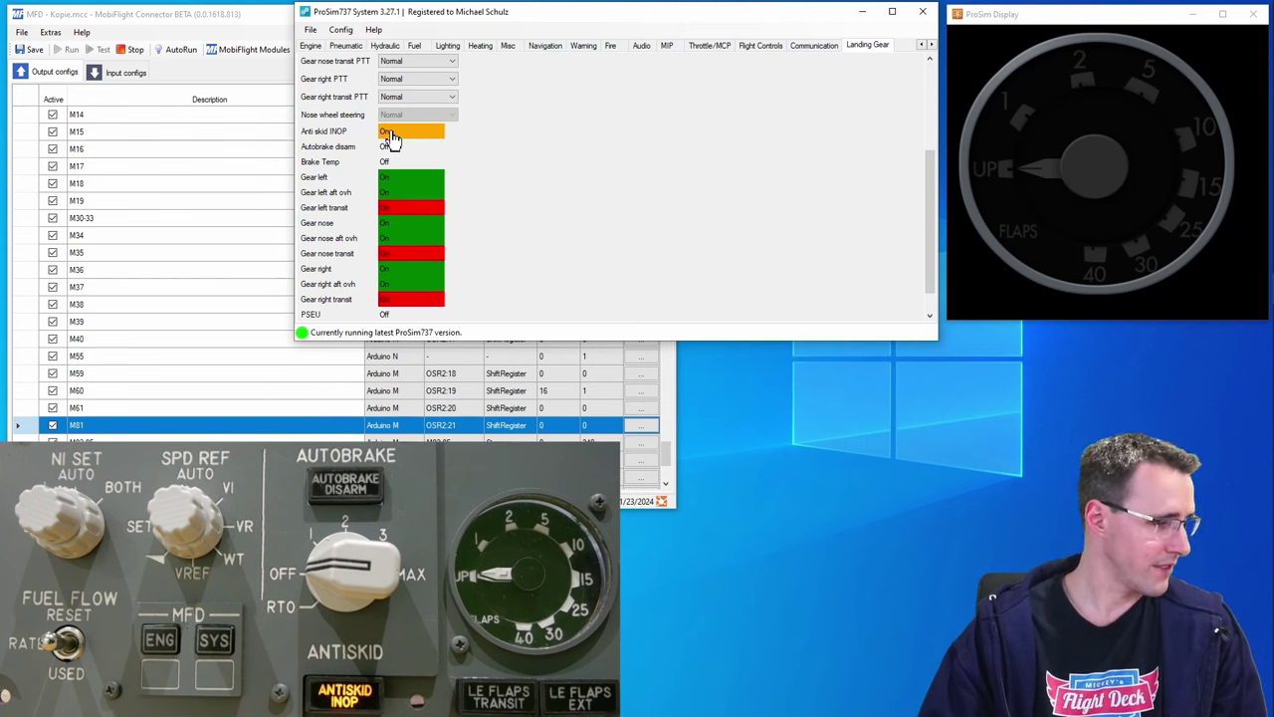
click(389, 133)
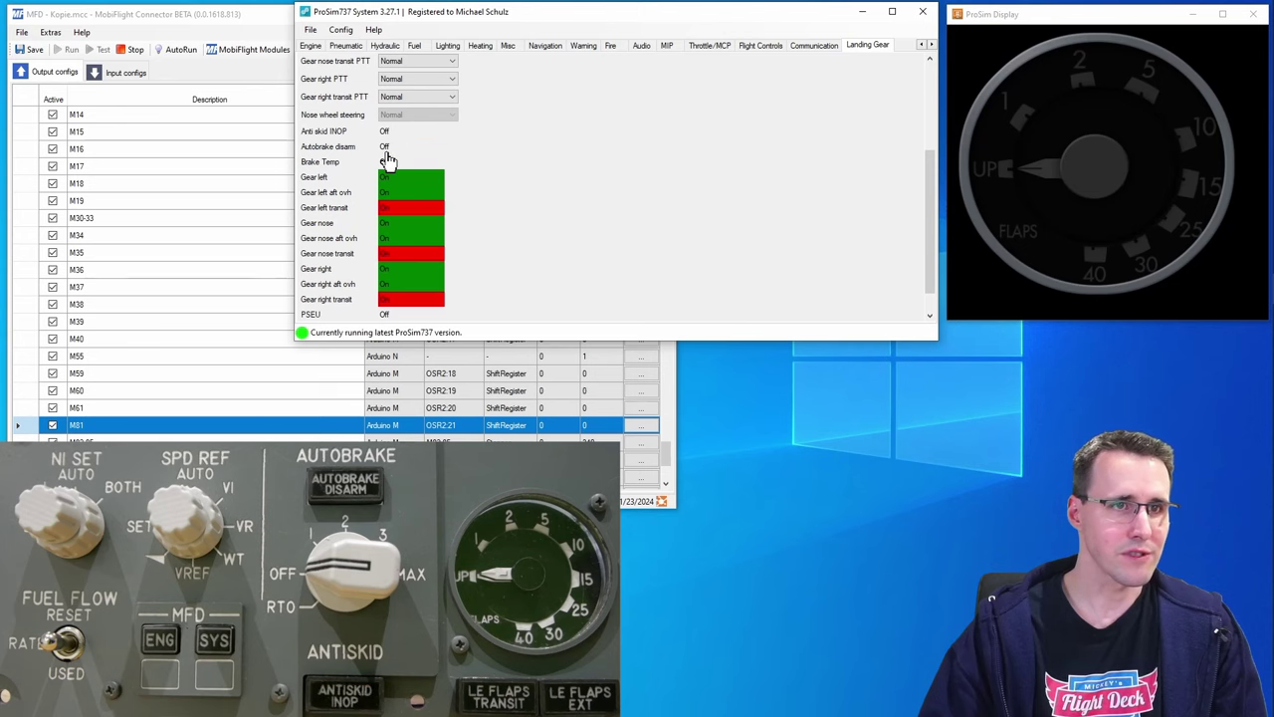
click(389, 148)
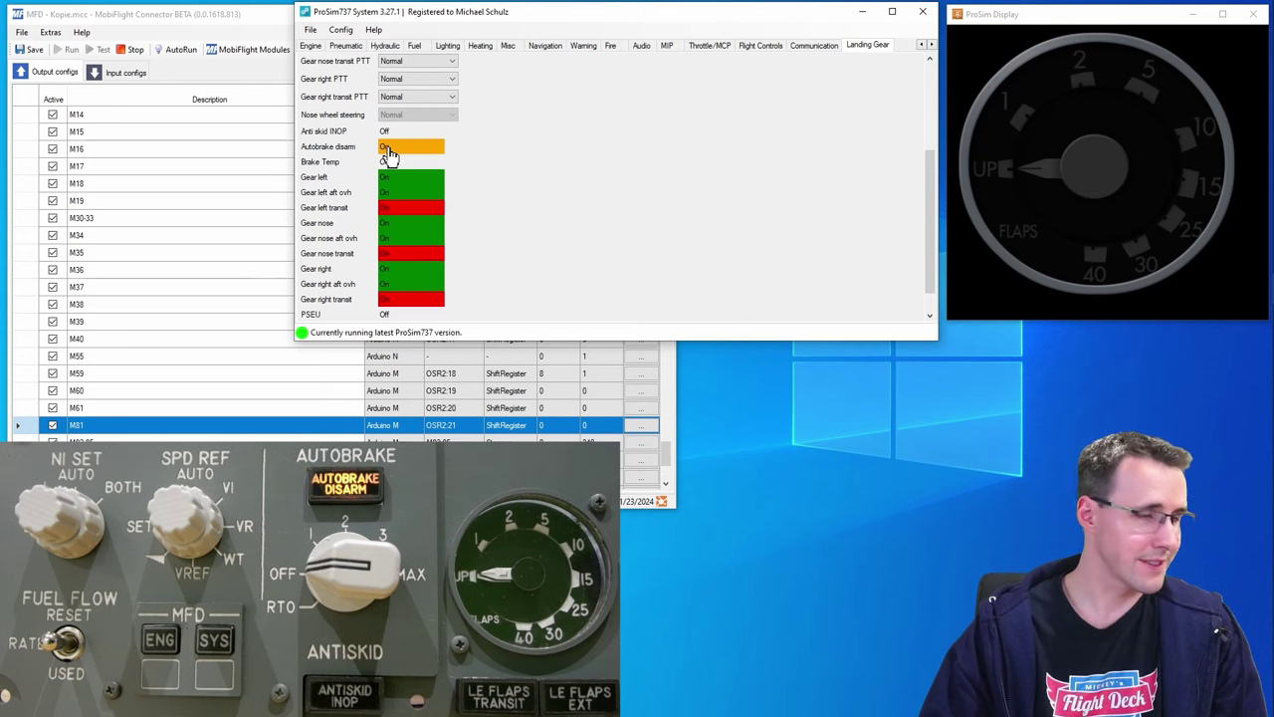